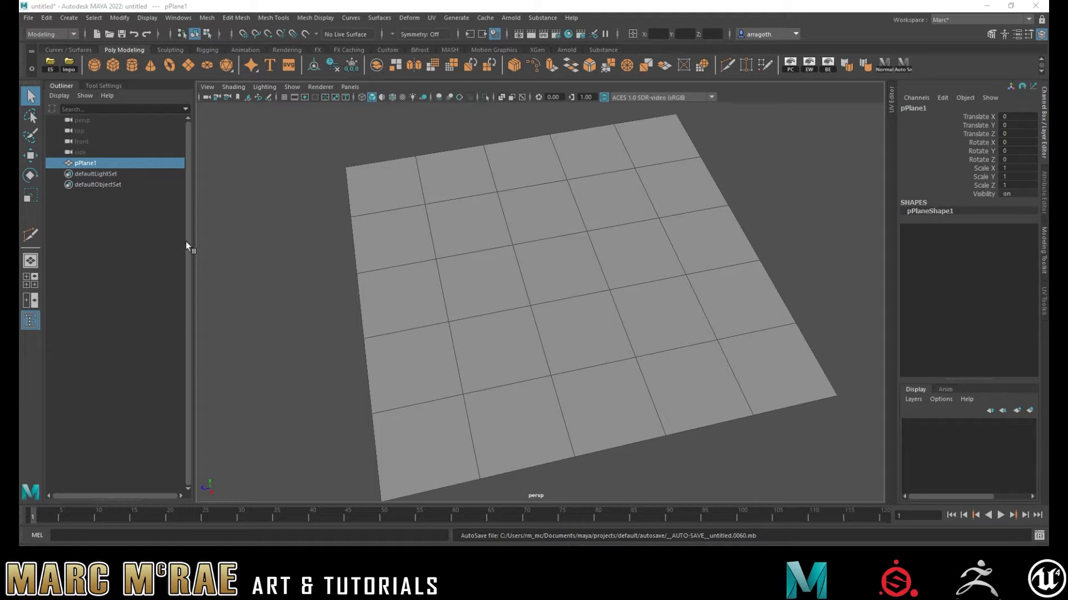
- Select the nine central faces of the plane and extrude them downward to form a square recess
{"action": "right_click", "coordinate": [571, 211]}
{"action": "right_click_drag", "start_coordinate": [564, 237], "coordinate": [563, 236]}
{"action": "left_click", "coordinate": [514, 225]}
{"action": "left_click", "coordinate": [483, 225], "text": "shift"}
{"action": "left_click", "coordinate": [603, 214], "text": "shift"}
{"action": "left_click", "coordinate": [610, 250], "text": "shift"}
{"action": "left_click", "coordinate": [543, 270], "text": "shift"}
{"action": "left_click", "coordinate": [472, 283], "text": "shift"}
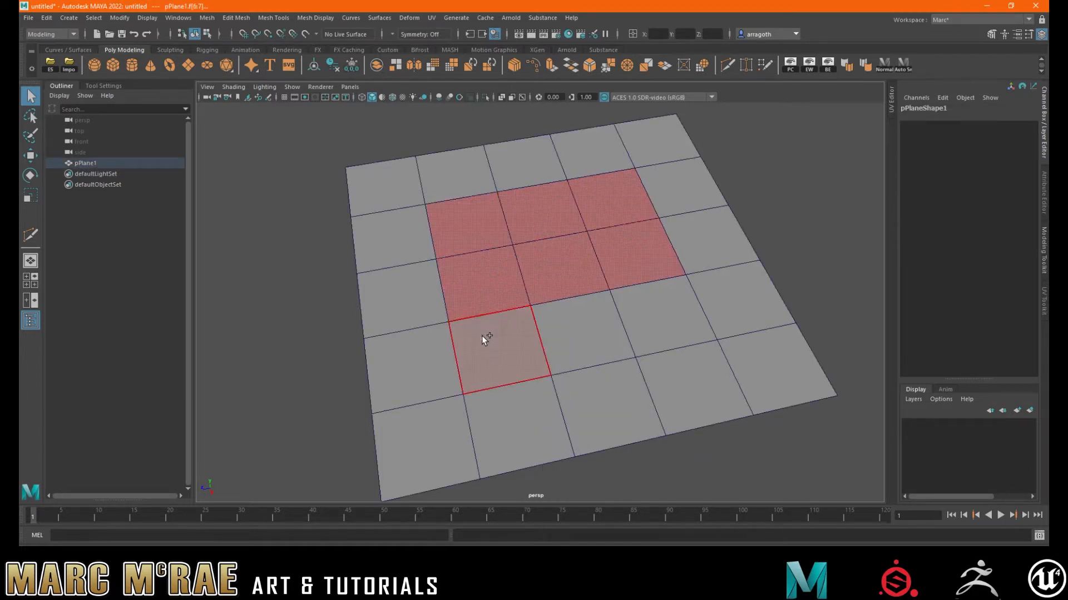
{"action": "left_click", "coordinate": [484, 339], "text": "shift"}
{"action": "left_click", "coordinate": [578, 333], "text": "shift"}
{"action": "left_click", "coordinate": [654, 316], "text": "shift"}
{"action": "key", "text": "ctrl+e"}
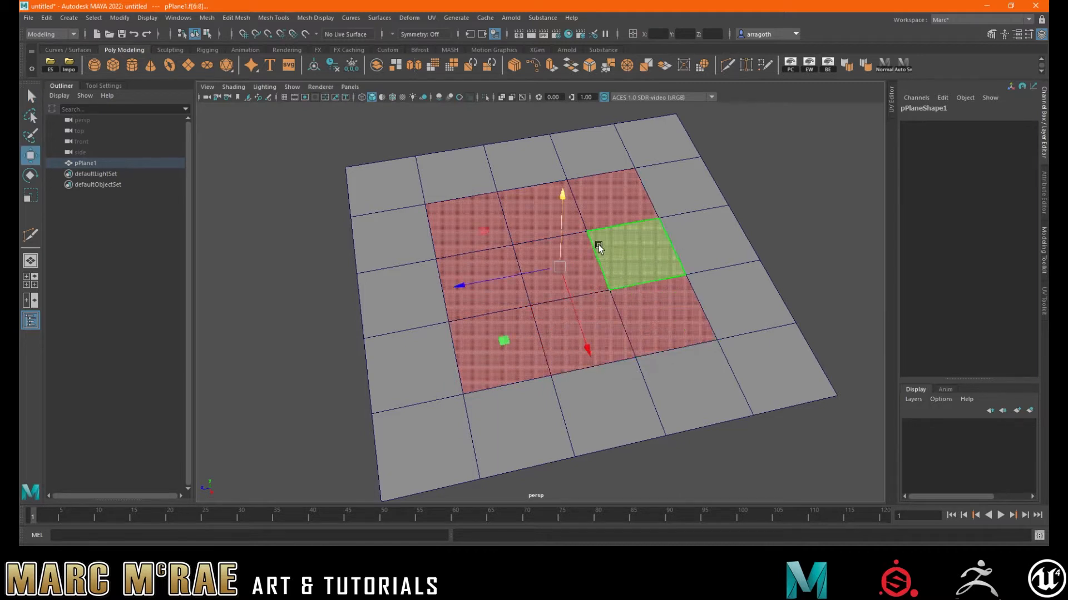
{"action": "left_click_drag", "start_coordinate": [561, 222], "coordinate": [555, 240]}
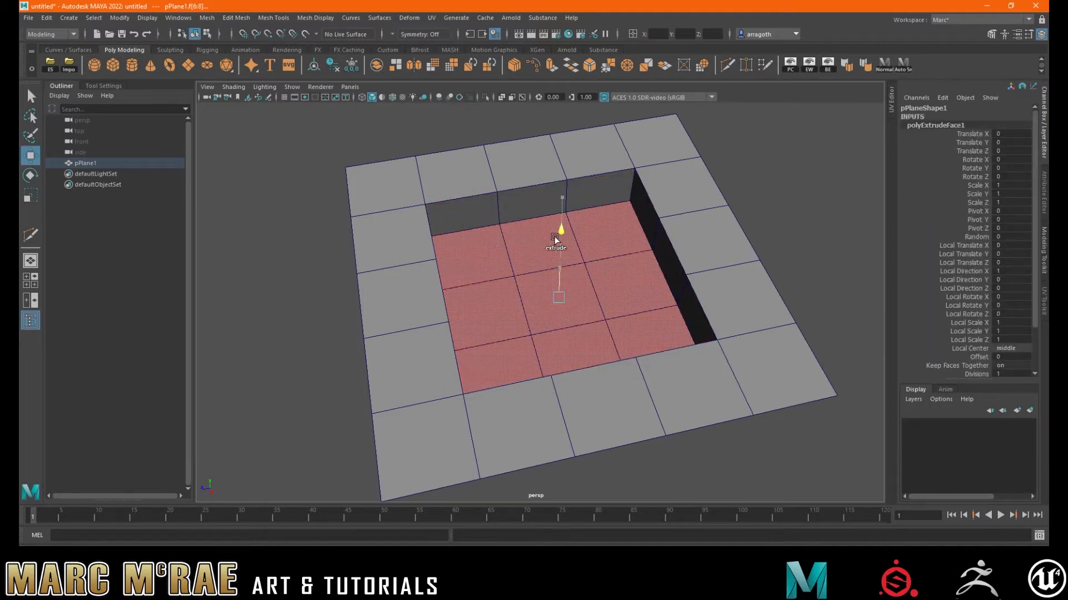
- Return the plane to object mode, preview it with mesh smoothing, and switch back to the unsmoothed display
{"action": "left_click_drag", "start_coordinate": [560, 236], "coordinate": [625, 238], "text": "alt"}
{"action": "right_click_drag", "start_coordinate": [695, 191], "coordinate": [724, 174]}
{"action": "left_click", "coordinate": [622, 226]}
{"action": "left_click_drag", "start_coordinate": [769, 229], "coordinate": [672, 172], "text": "alt"}
{"action": "key", "text": "3"}
{"action": "left_click", "coordinate": [706, 238]}
{"action": "left_click", "coordinate": [580, 242]}
{"action": "left_click", "coordinate": [685, 218]}
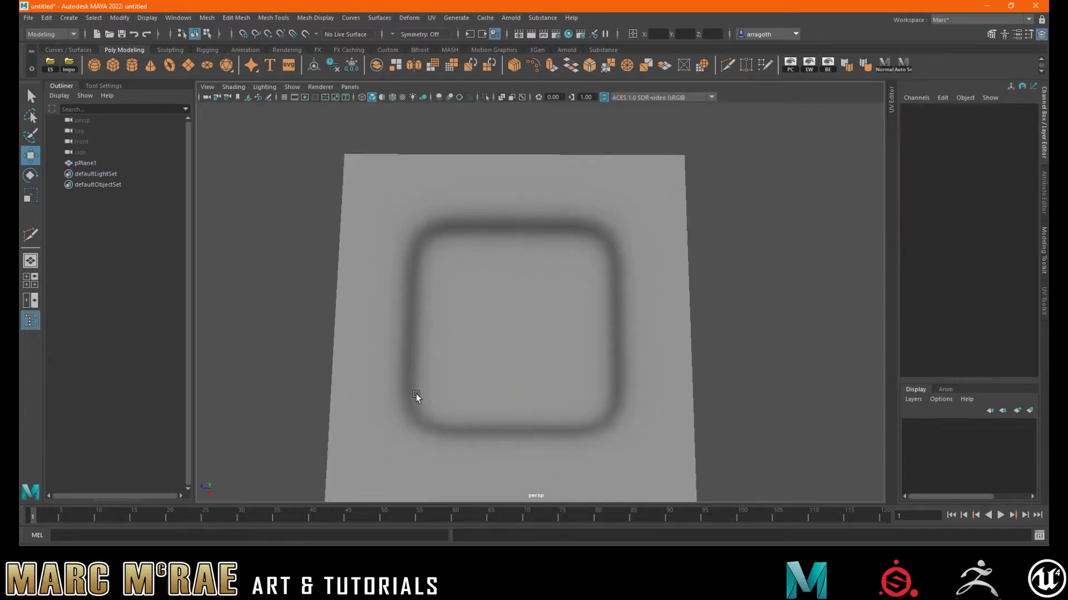
{"action": "left_click", "coordinate": [568, 224]}
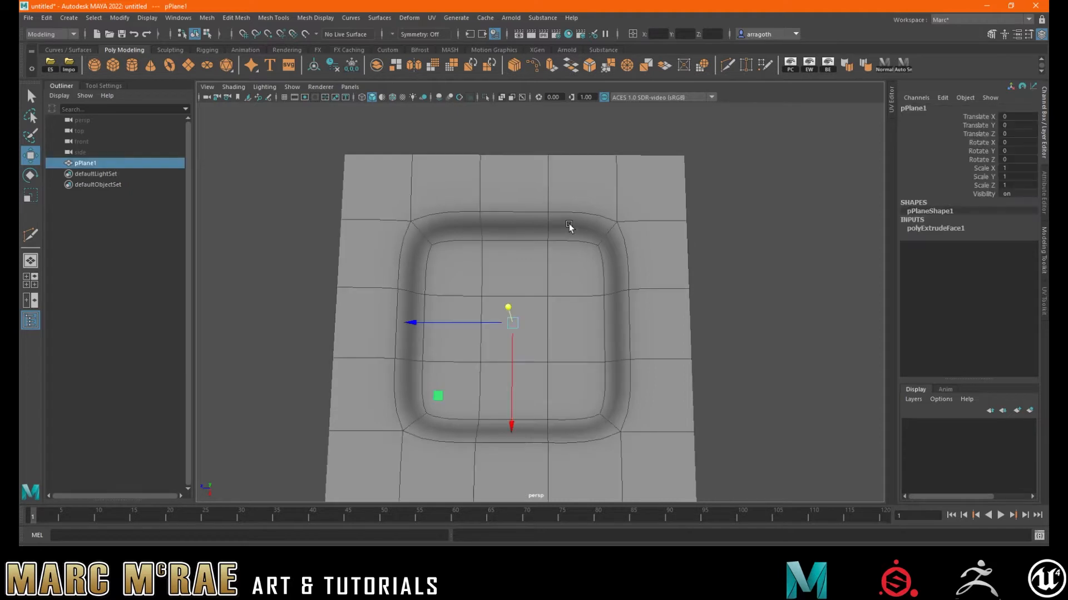
{"action": "key", "text": "1"}
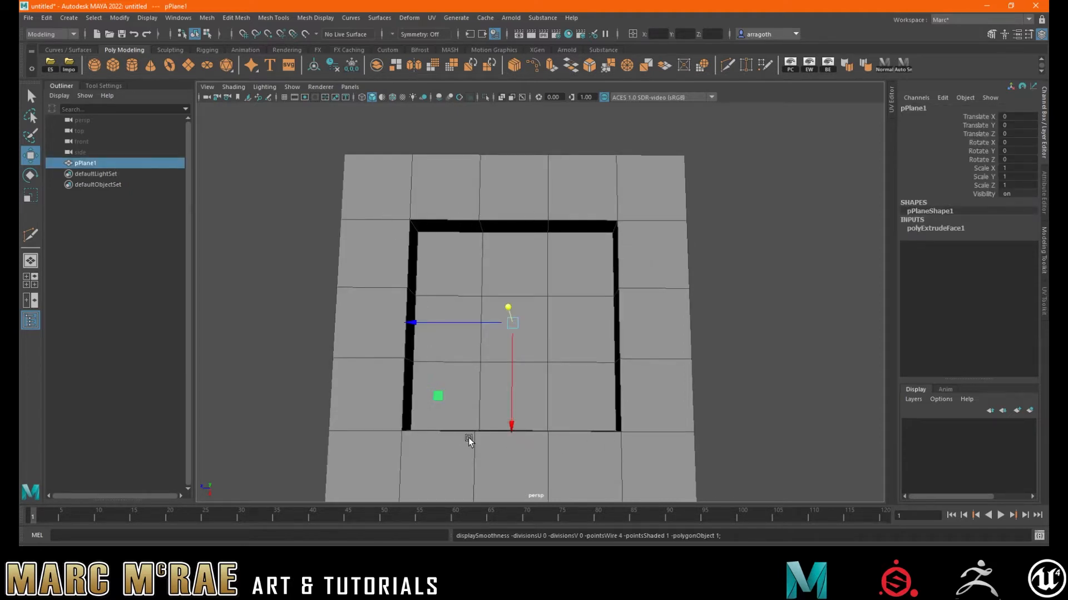
- Examine the recess walls, corners and surrounding grid of the plane from several angles
{"action": "left_click_drag", "start_coordinate": [591, 204], "coordinate": [496, 219], "text": "alt"}
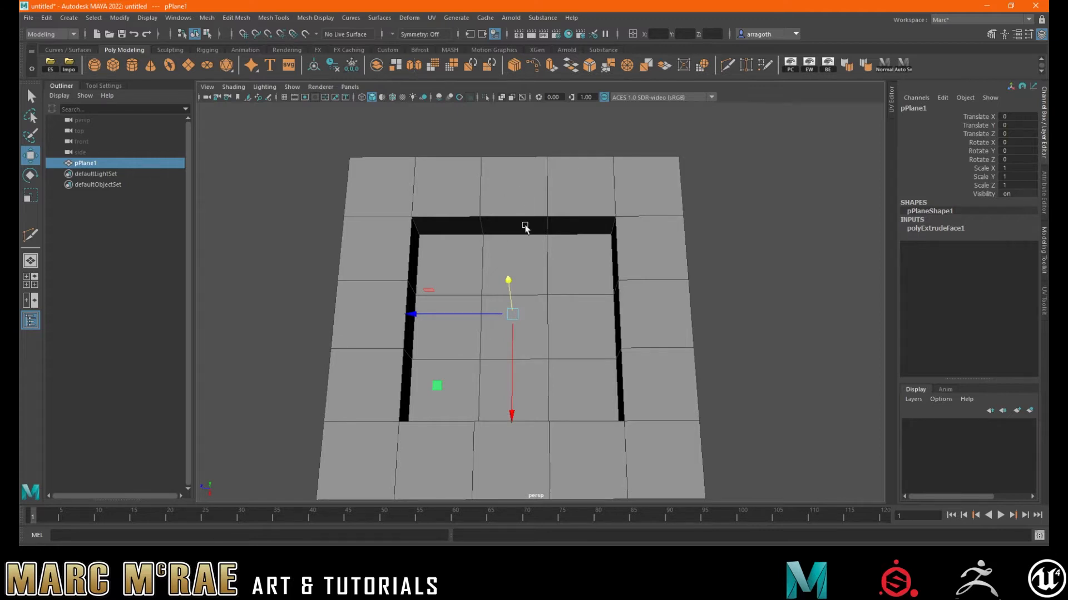
{"action": "left_click_drag", "start_coordinate": [524, 227], "coordinate": [504, 225], "text": "alt"}
{"action": "right_click_drag", "start_coordinate": [512, 231], "coordinate": [599, 224], "text": "alt"}
{"action": "left_click_drag", "start_coordinate": [569, 227], "coordinate": [548, 245], "text": "alt"}
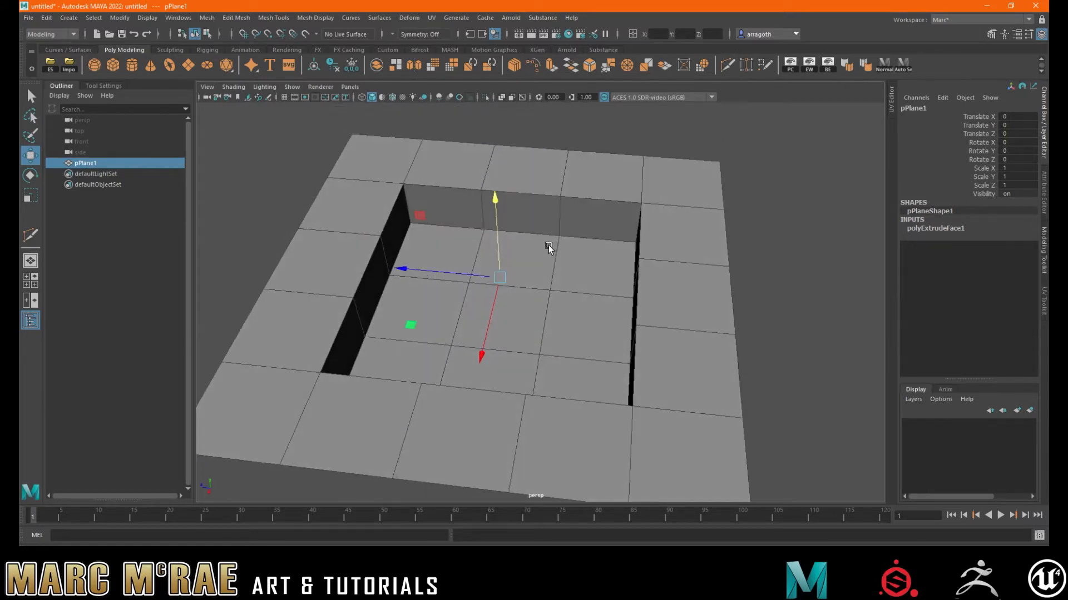
{"action": "mouse_move", "coordinate": [549, 245]}
{"action": "left_mouse_down", "text": "alt"}
{"action": "mouse_move", "coordinate": [534, 239]}
{"action": "mouse_move", "coordinate": [533, 253]}
{"action": "left_mouse_up", "text": "alt"}
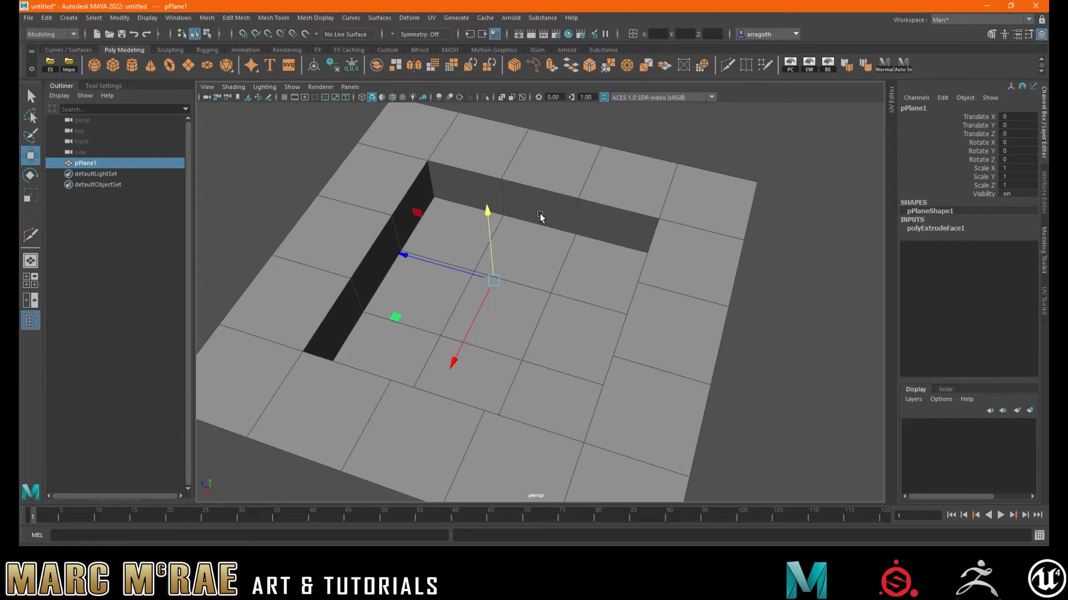
{"action": "scroll", "coordinate": [550, 203], "scroll_direction": "down", "scroll_amount": 4}
{"action": "left_click_drag", "start_coordinate": [550, 197], "coordinate": [553, 212], "text": "alt"}
{"action": "right_click_drag", "start_coordinate": [536, 209], "coordinate": [542, 183], "text": "alt"}
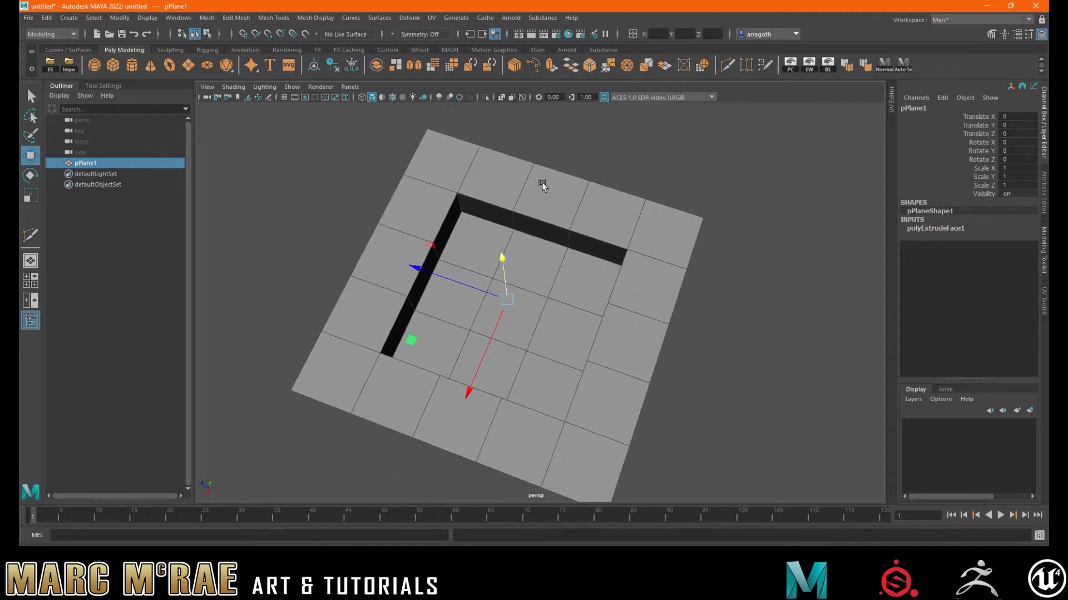
- Delete the interior edge loops crossing the recess in both directions, keeping only the loops that border it
{"action": "right_click_drag", "start_coordinate": [543, 184], "coordinate": [546, 159]}
{"action": "double_click", "coordinate": [529, 171]}
{"action": "double_click", "coordinate": [620, 309]}
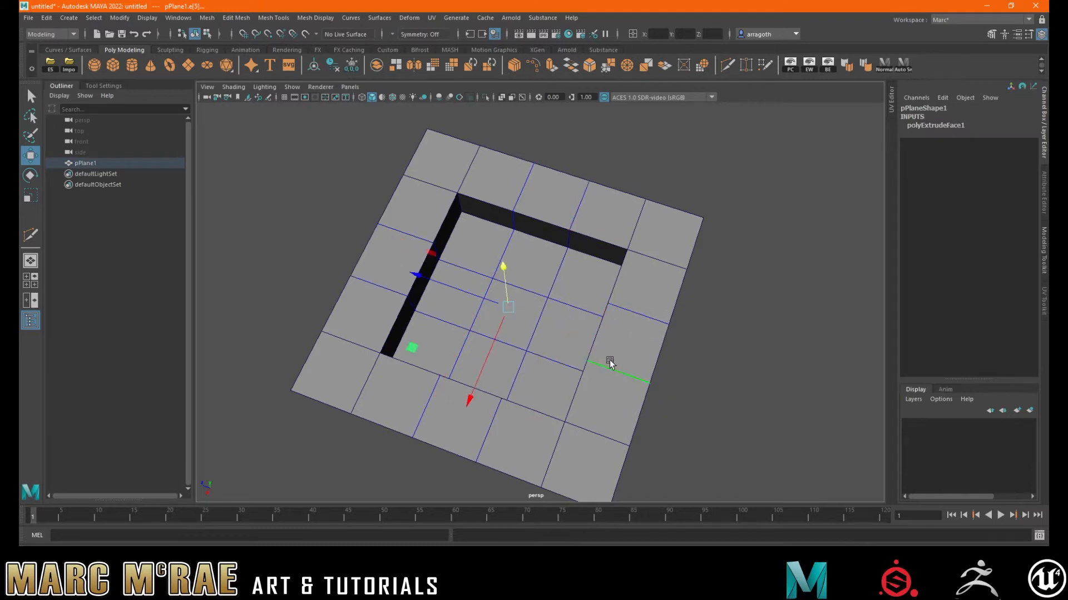
{"action": "key", "text": "Delete"}
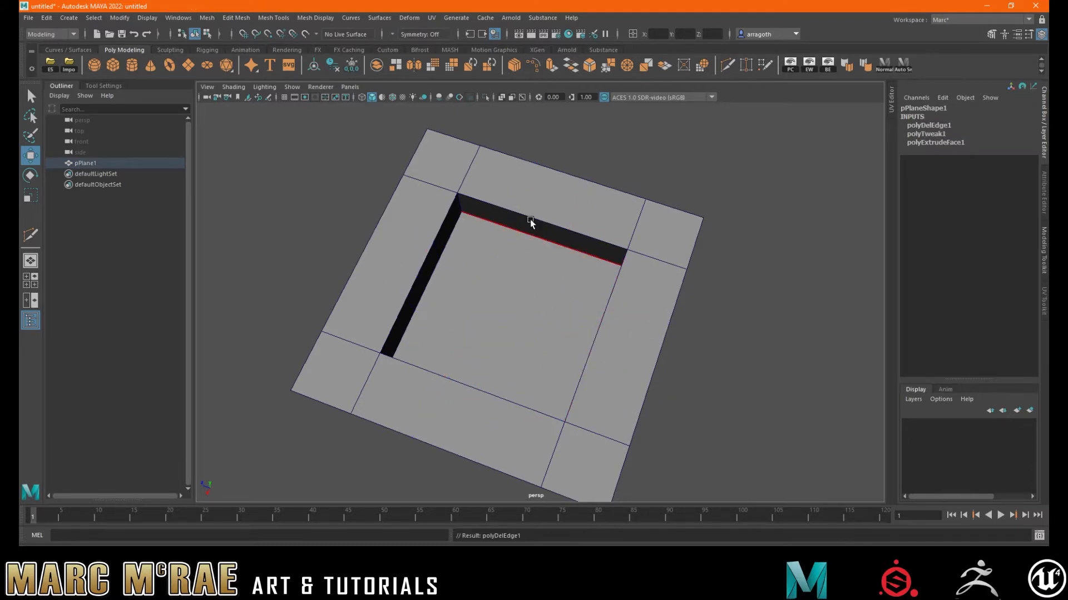
- Inspect the simplified recess and its bordering edges from above and at an angle
{"action": "left_click_drag", "start_coordinate": [497, 309], "coordinate": [473, 296], "text": "alt"}
{"action": "left_click_drag", "start_coordinate": [594, 233], "coordinate": [574, 246], "text": "alt"}
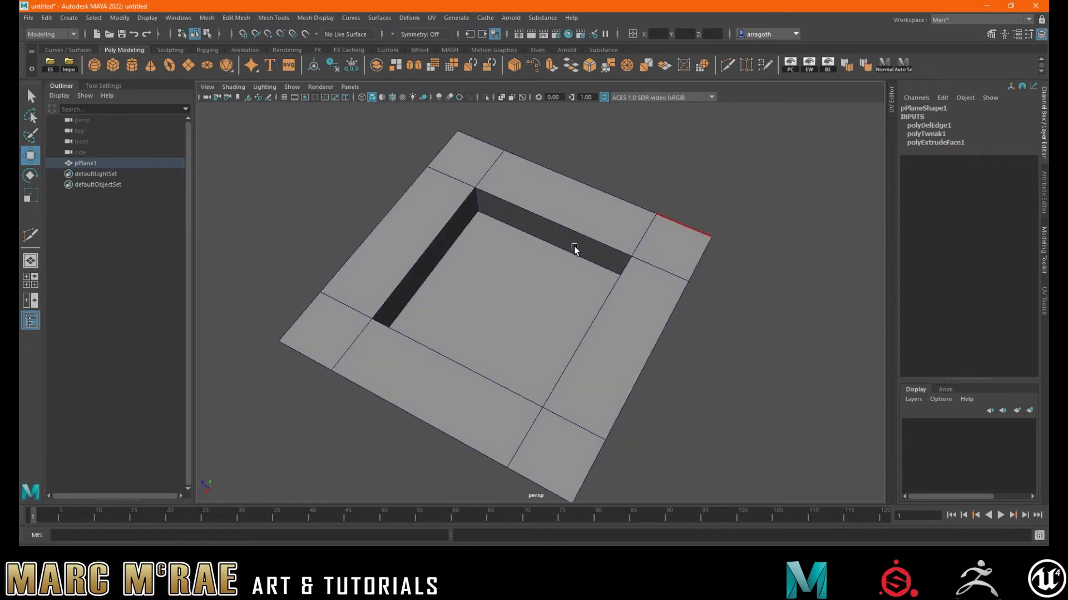
{"action": "right_click_drag", "start_coordinate": [512, 238], "coordinate": [550, 220], "text": "alt"}
{"action": "left_click_drag", "start_coordinate": [550, 220], "coordinate": [546, 223], "text": "alt"}
{"action": "middle_click_drag", "start_coordinate": [546, 222], "coordinate": [546, 252], "text": "alt"}
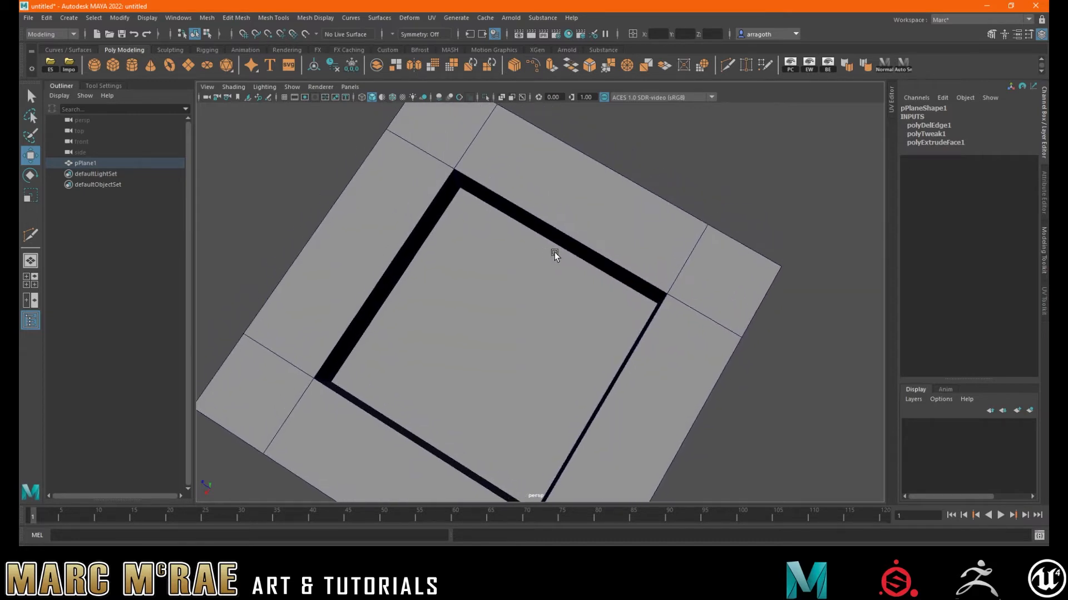
{"action": "left_click_drag", "start_coordinate": [571, 256], "coordinate": [568, 261], "text": "alt"}
{"action": "right_click_drag", "start_coordinate": [569, 261], "coordinate": [506, 252], "text": "alt"}
{"action": "mouse_move", "coordinate": [506, 253]}
{"action": "left_mouse_down", "text": "alt"}
{"action": "mouse_move", "coordinate": [522, 256]}
{"action": "mouse_move", "coordinate": [523, 244]}
{"action": "left_mouse_up", "text": "alt"}
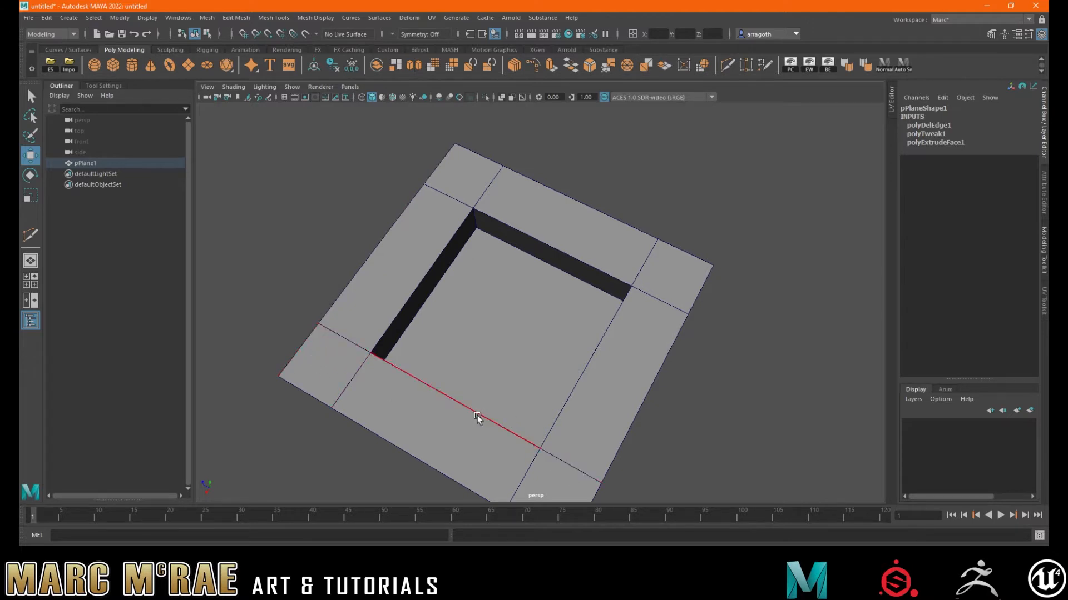
- Cut one edge loop in each direction across the middle of the recess with the Multi-Cut tool
{"action": "left_click", "coordinate": [723, 64]}
{"action": "left_click", "coordinate": [550, 238], "text": "ctrl"}
{"action": "left_click", "coordinate": [441, 286], "text": "ctrl"}
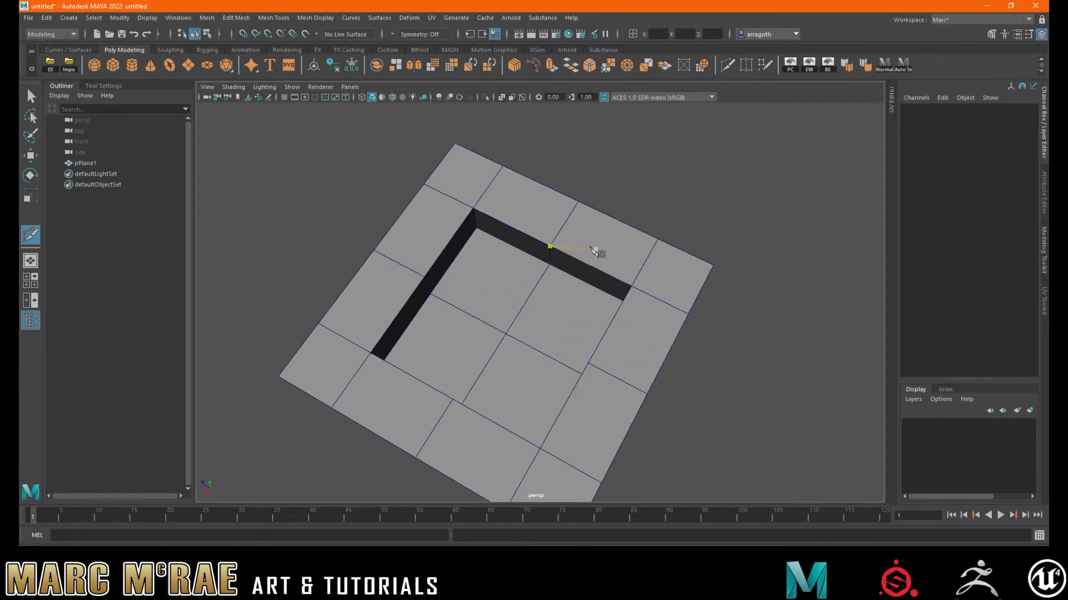
{"action": "left_click_drag", "start_coordinate": [596, 249], "coordinate": [556, 248], "text": "alt"}
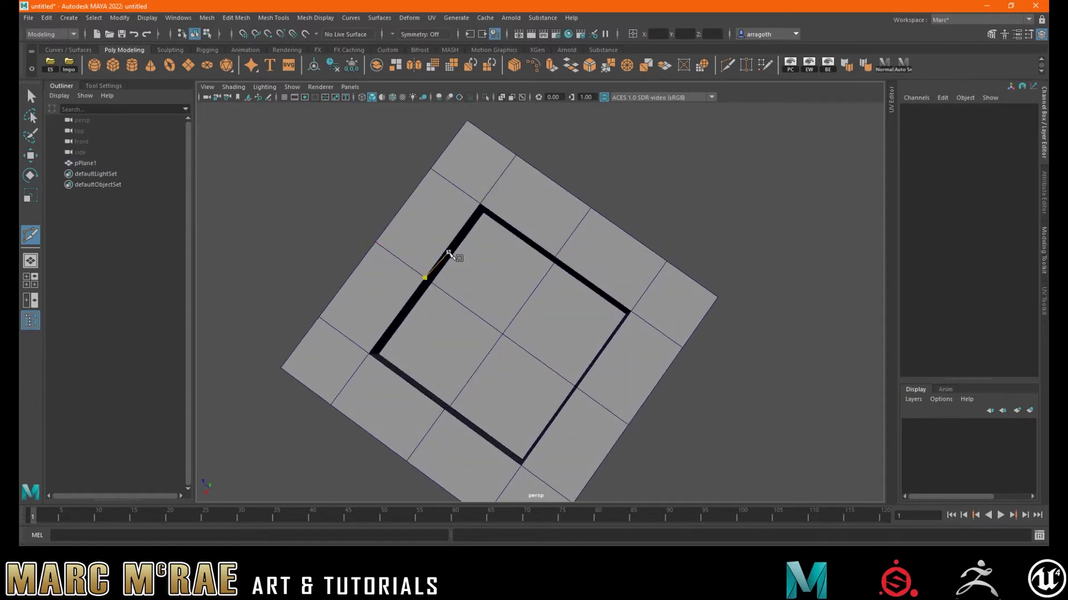
- Undo both Multi-Cut edge loops and restore the Modeling menu set
{"action": "key", "text": "ctrl+z"}
{"action": "key", "text": "F6"}
{"action": "key", "text": "ctrl+z"}
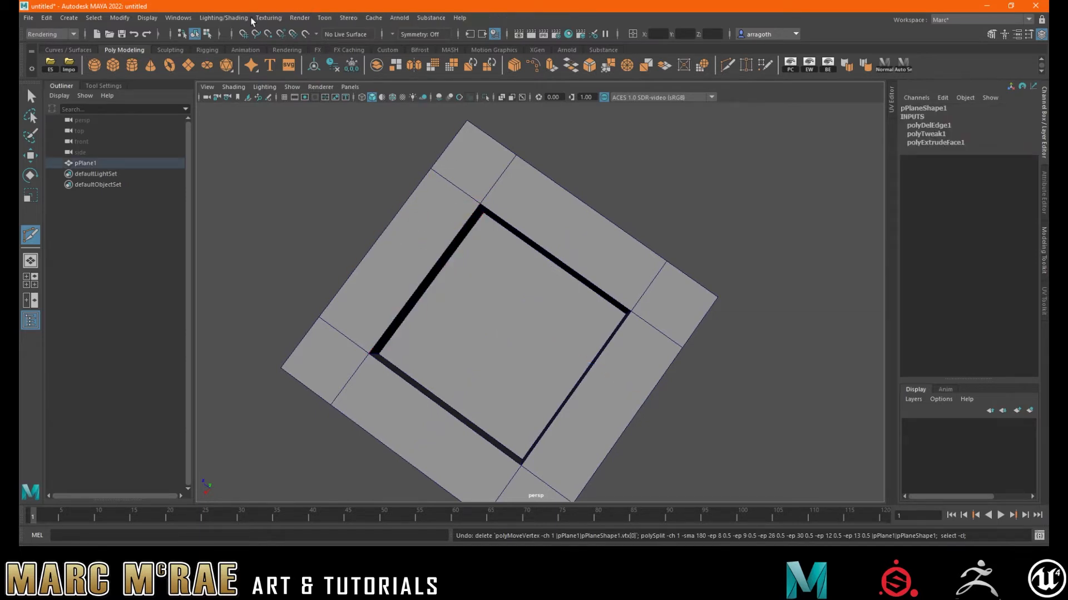
{"action": "left_click", "coordinate": [69, 36]}
{"action": "left_click", "coordinate": [54, 46]}
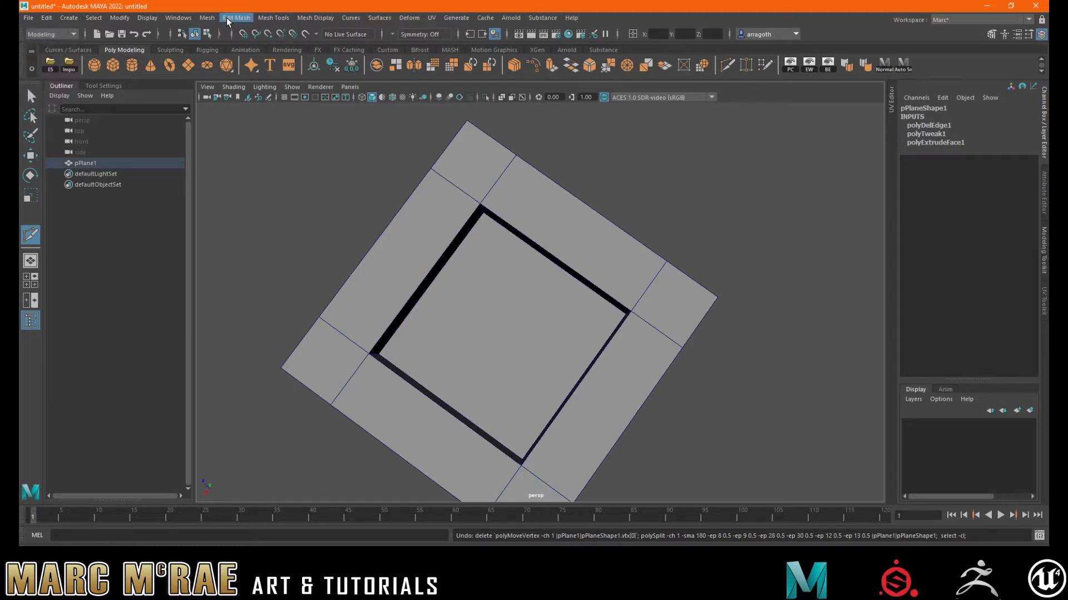
- Insert two evenly spaced edge loops in each direction across the recess, using Insert Edge Loop with multiple edge loops set to 2
{"action": "left_click", "coordinate": [226, 18]}
{"action": "mouse_move", "coordinate": [265, 18]}
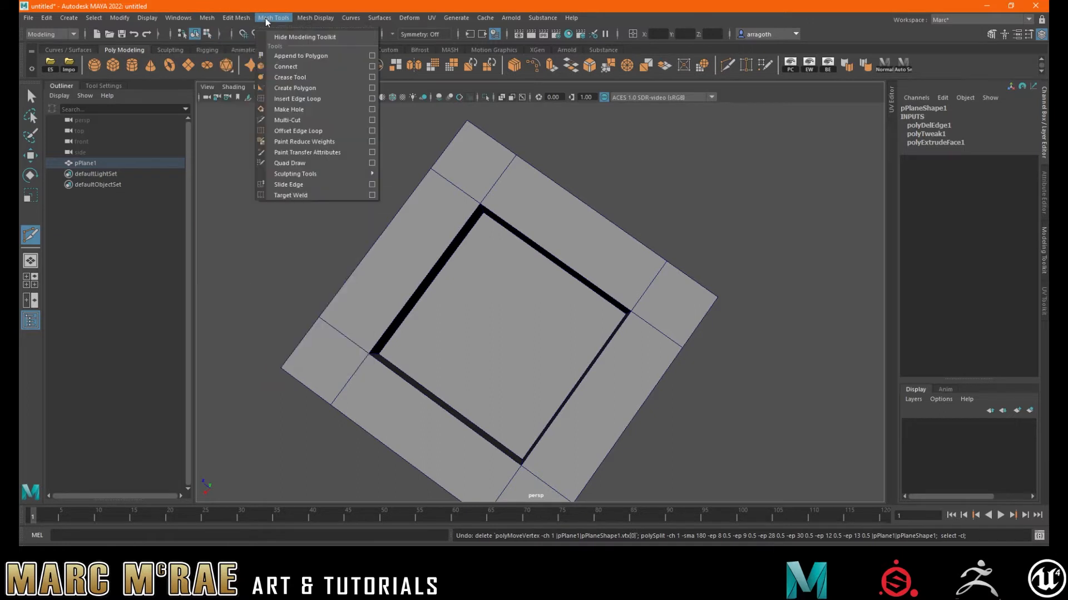
{"action": "left_click", "coordinate": [296, 98]}
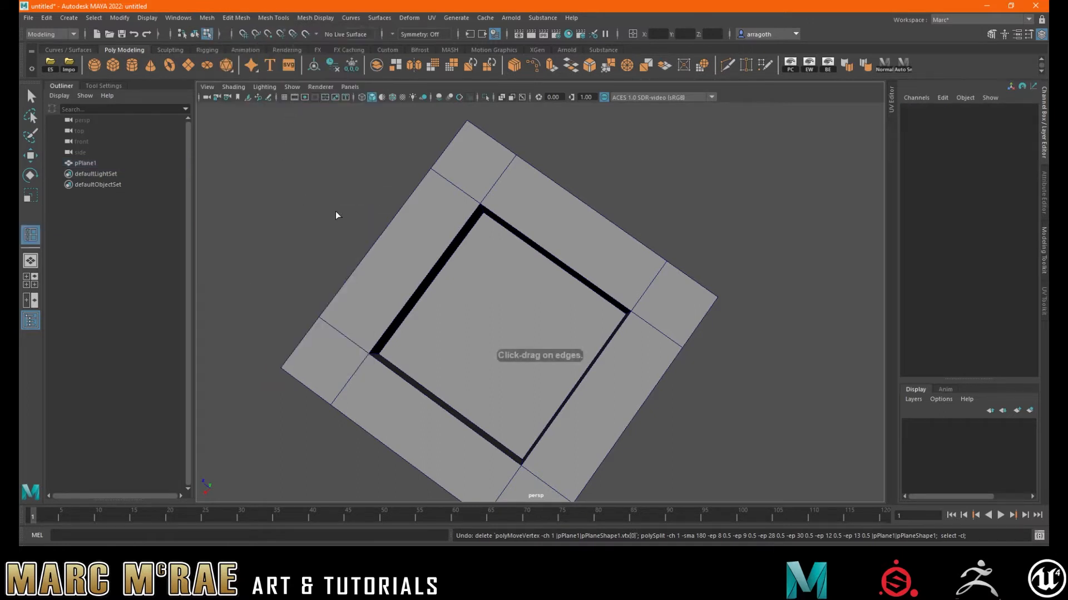
{"action": "left_click", "coordinate": [103, 85]}
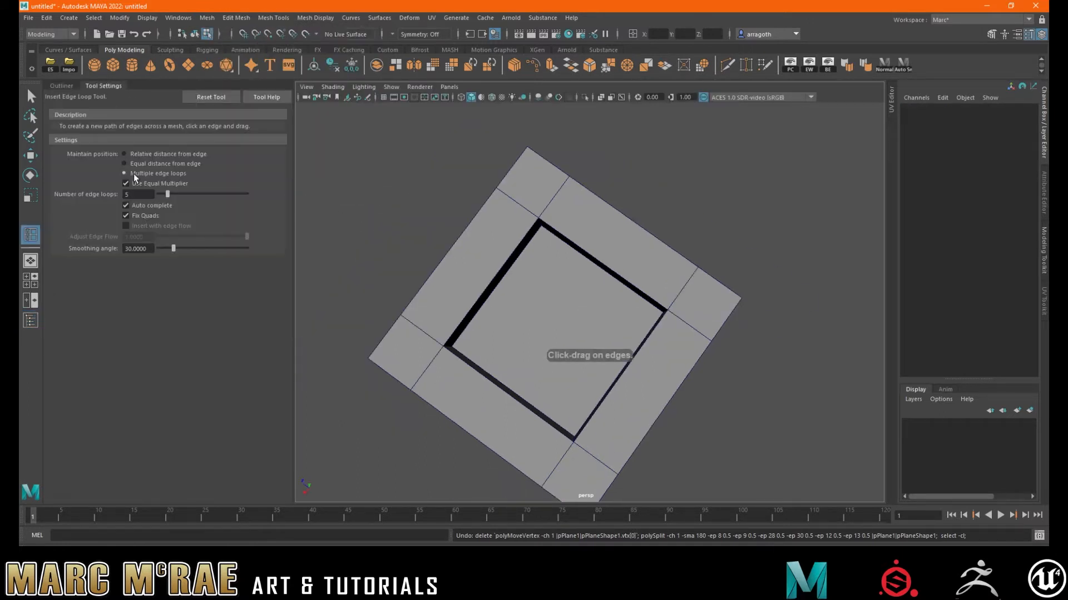
{"action": "left_click_drag", "start_coordinate": [140, 193], "coordinate": [103, 192]}
{"action": "type", "text": "2"}
{"action": "key", "text": "Return"}
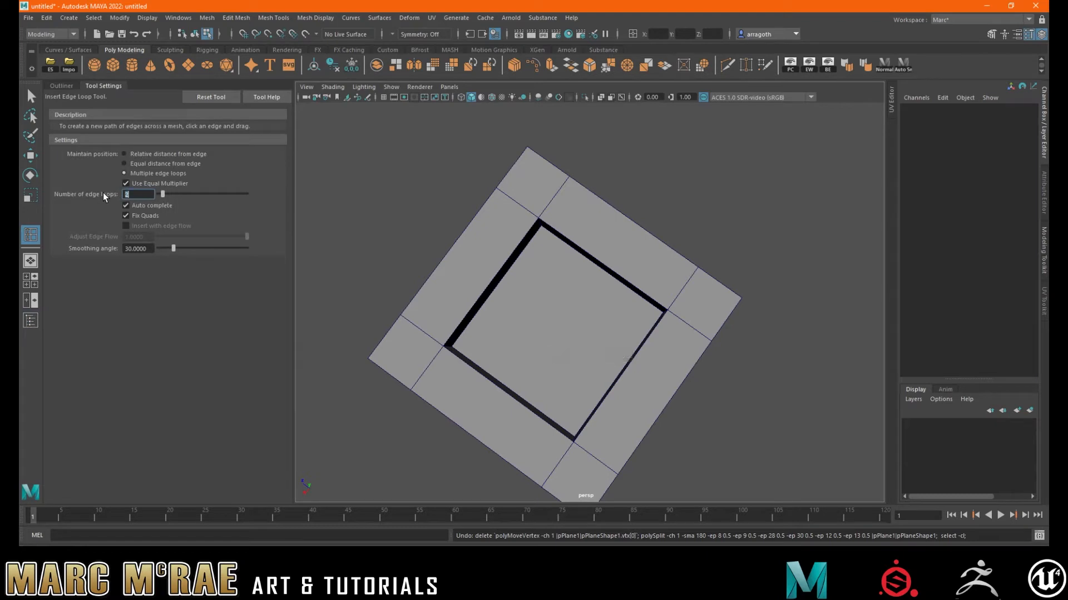
{"action": "left_click", "coordinate": [495, 278]}
{"action": "left_click", "coordinate": [584, 254]}
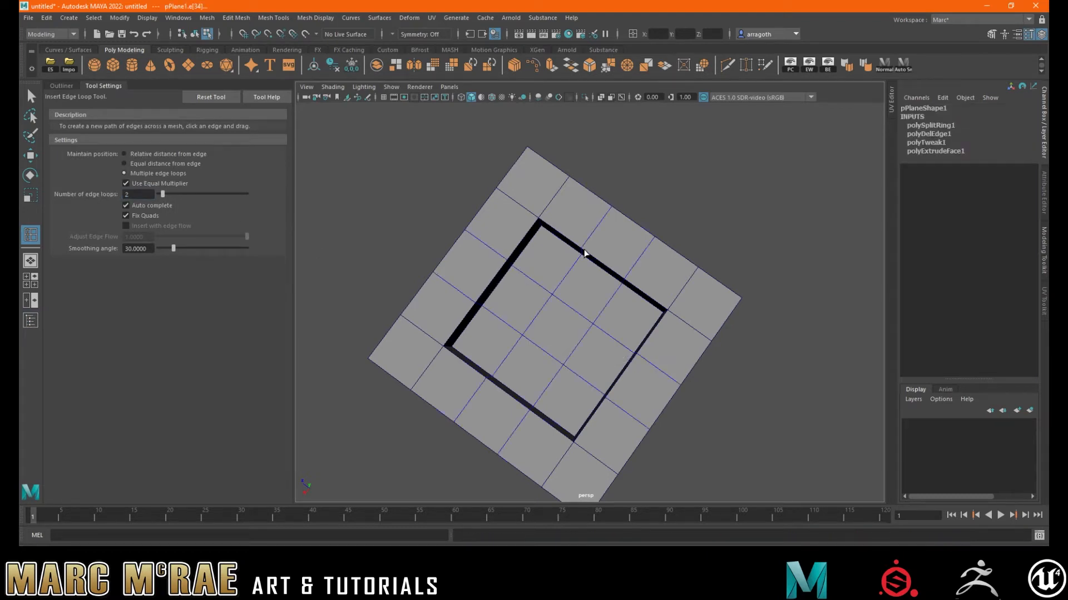
{"action": "left_click_drag", "start_coordinate": [703, 228], "coordinate": [689, 205], "text": "alt"}
{"action": "left_click", "coordinate": [63, 86]}
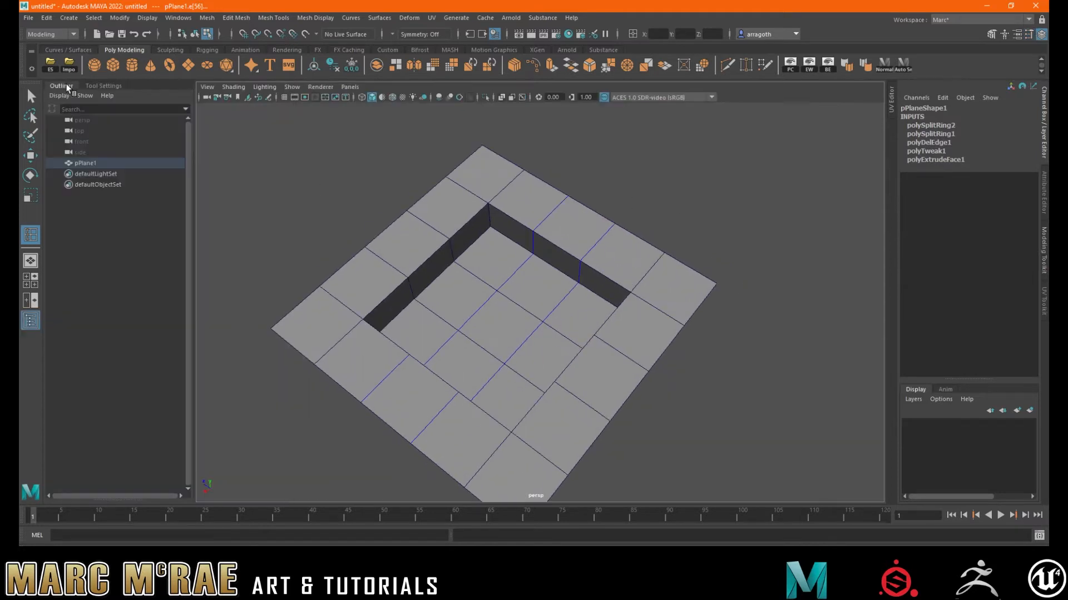
- Leave the Insert Edge Loop tool and return the plane to object mode
{"action": "left_click_drag", "start_coordinate": [617, 204], "coordinate": [567, 211], "text": "alt"}
{"action": "left_click_drag", "start_coordinate": [549, 293], "coordinate": [477, 223], "text": "alt"}
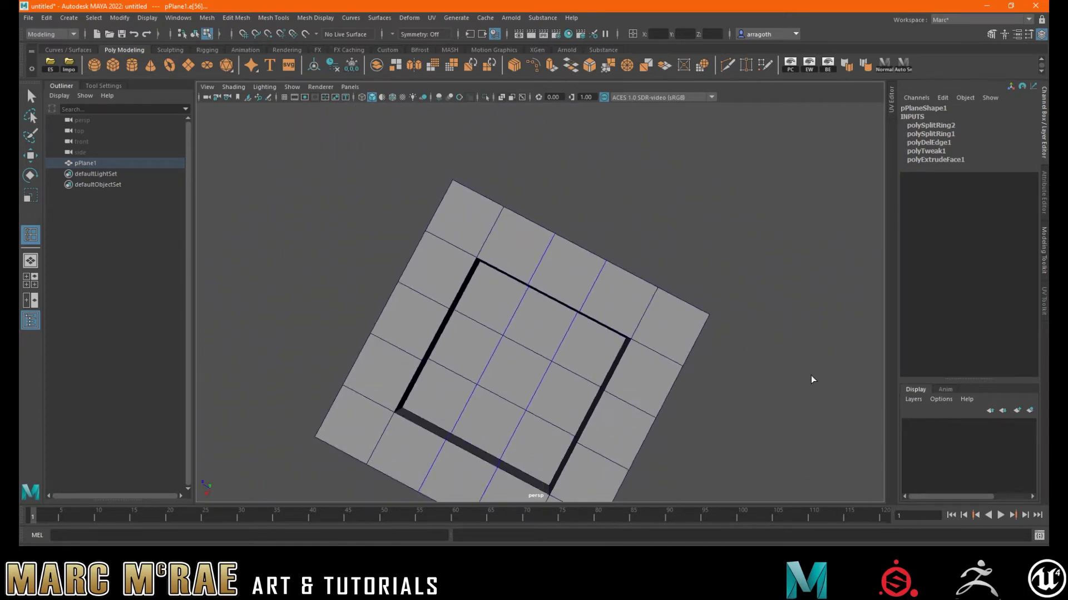
{"action": "left_click_drag", "start_coordinate": [608, 414], "coordinate": [548, 322], "text": "alt"}
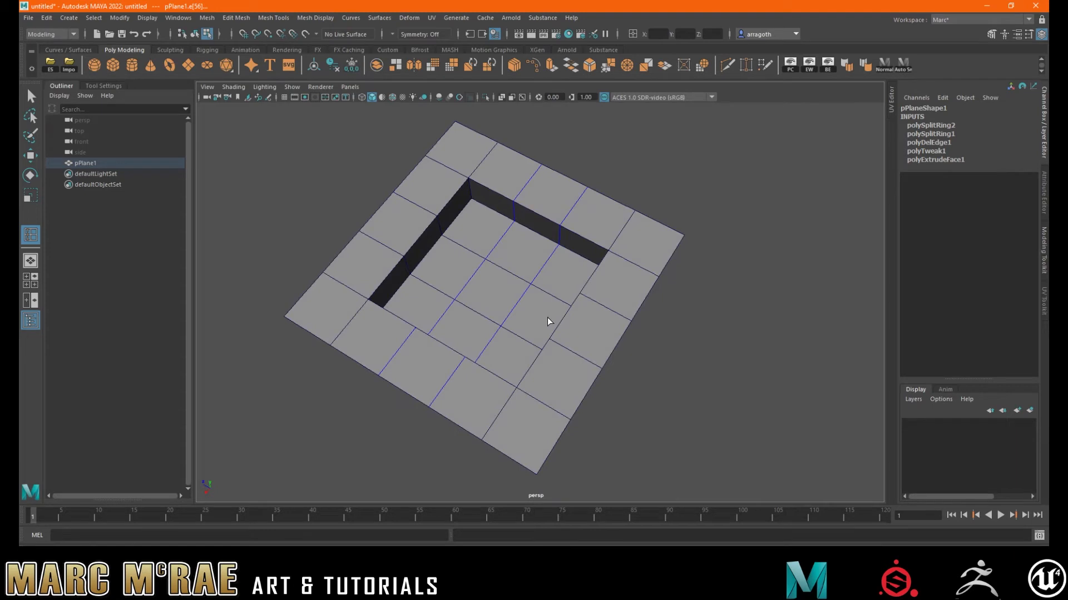
{"action": "key", "text": "q"}
{"action": "right_click_drag", "start_coordinate": [624, 167], "coordinate": [664, 151]}
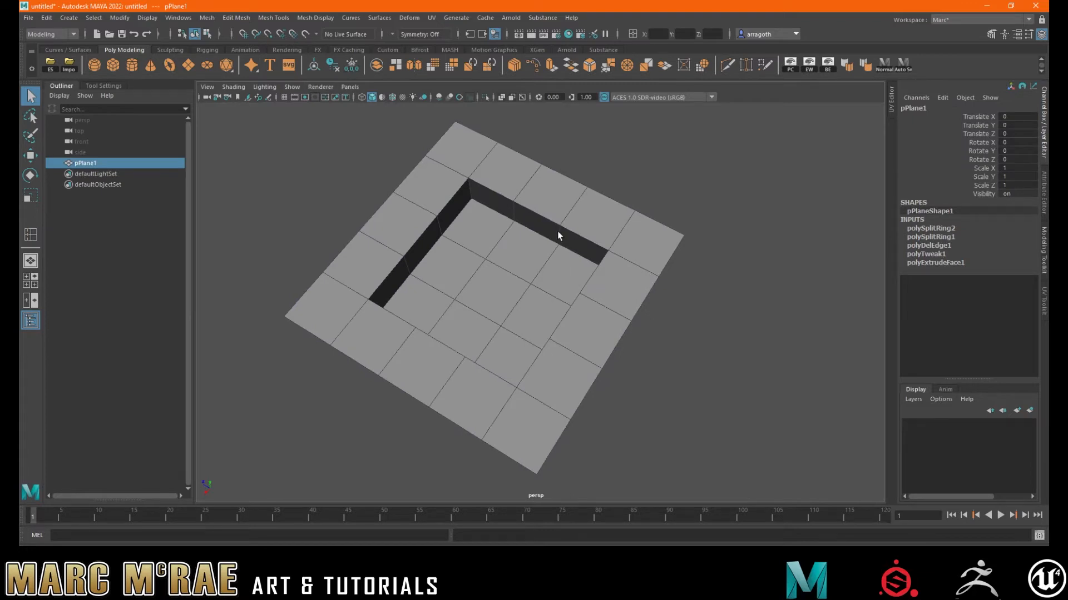
- Add supporting edge loops around the recess walls, close to their upper and lower edges, with the Multi-Cut tool
{"action": "left_click_drag", "start_coordinate": [550, 220], "coordinate": [575, 229], "text": "alt"}
{"action": "left_click_drag", "start_coordinate": [541, 266], "coordinate": [542, 299], "text": "alt"}
{"action": "right_click_drag", "start_coordinate": [539, 298], "coordinate": [728, 288], "text": "alt"}
{"action": "left_click_drag", "start_coordinate": [586, 261], "coordinate": [540, 269], "text": "alt"}
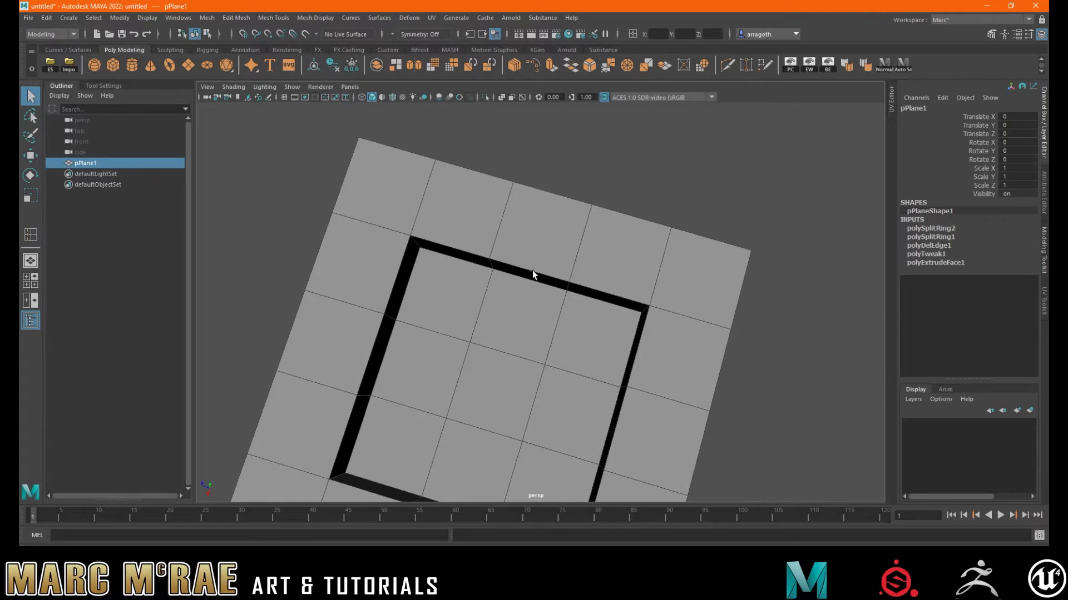
{"action": "middle_click_drag", "start_coordinate": [533, 269], "coordinate": [496, 245], "text": "alt"}
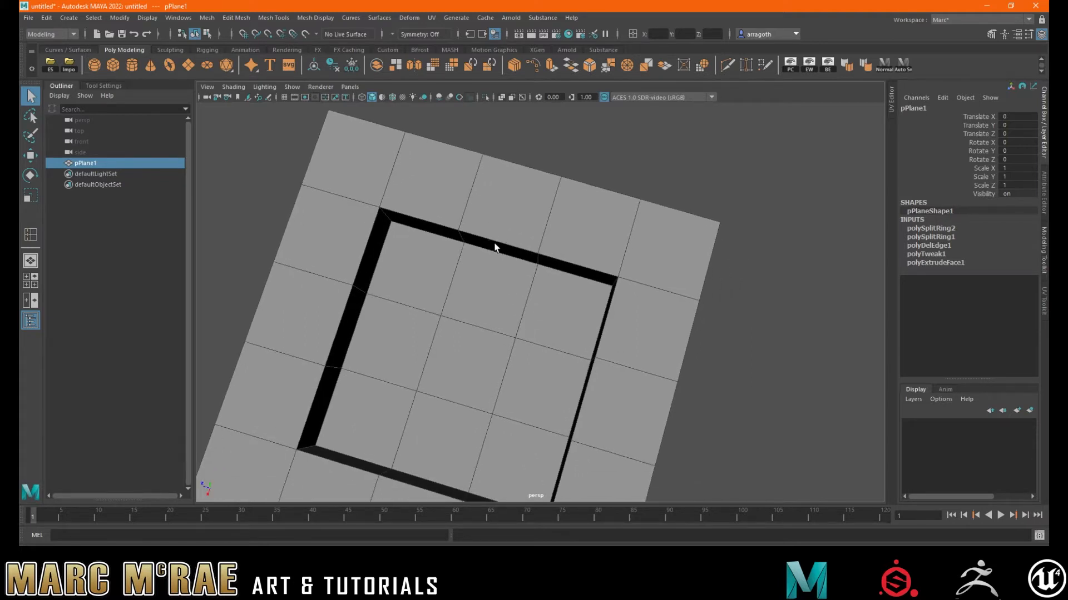
{"action": "left_click_drag", "start_coordinate": [494, 247], "coordinate": [514, 209], "text": "alt"}
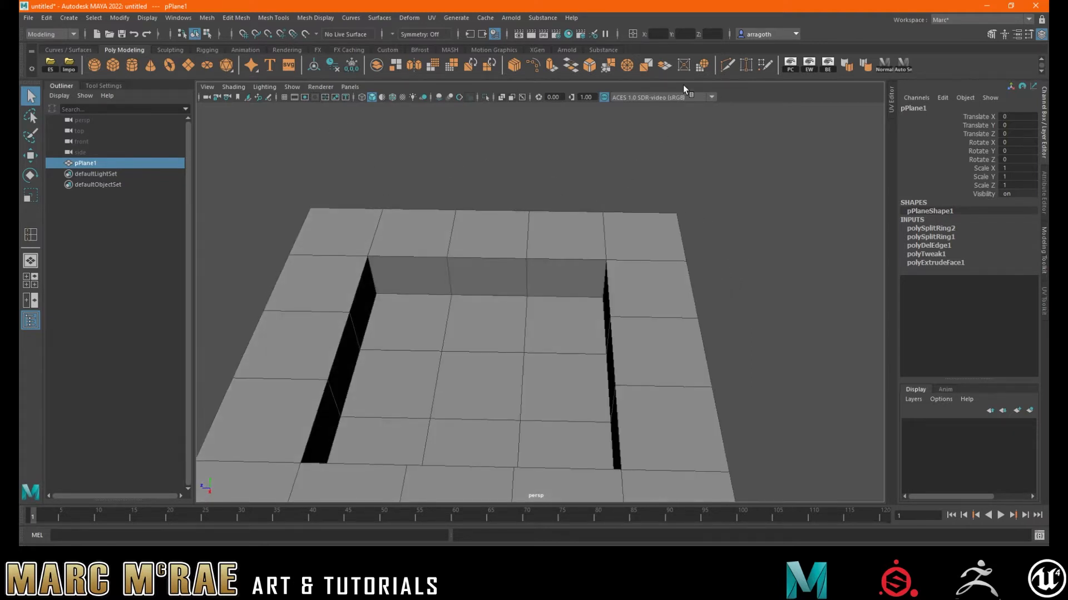
{"action": "left_click", "coordinate": [727, 65]}
{"action": "left_click_drag", "start_coordinate": [645, 183], "coordinate": [603, 168], "text": "alt"}
{"action": "scroll", "coordinate": [522, 201], "scroll_direction": "up", "scroll_amount": 5}
{"action": "middle_click_drag", "start_coordinate": [603, 167], "coordinate": [572, 229], "text": "alt"}
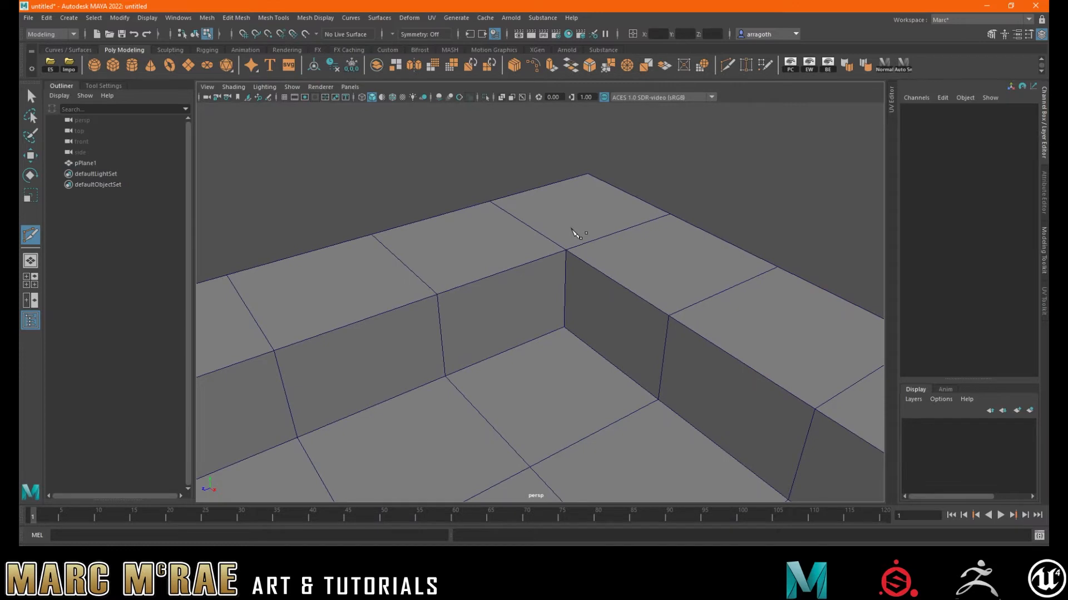
{"action": "left_click_drag", "start_coordinate": [566, 251], "coordinate": [565, 255], "text": "ctrl"}
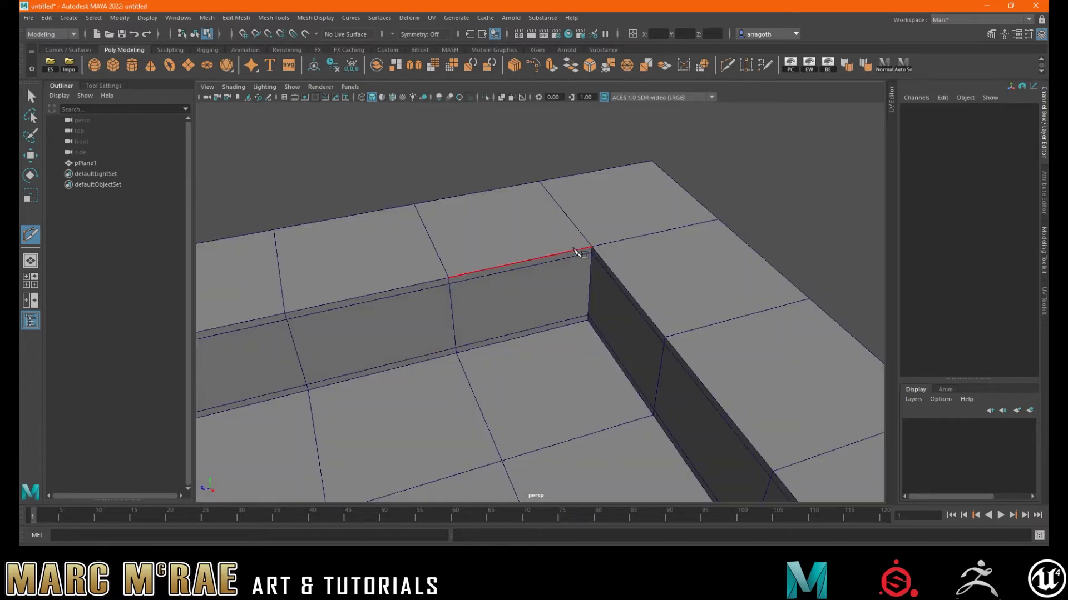
- Insert two more edge loops around the recess walls, one at mid-height and one between it and the upper supporting loop
{"action": "left_click_drag", "start_coordinate": [590, 264], "coordinate": [600, 253], "text": "alt"}
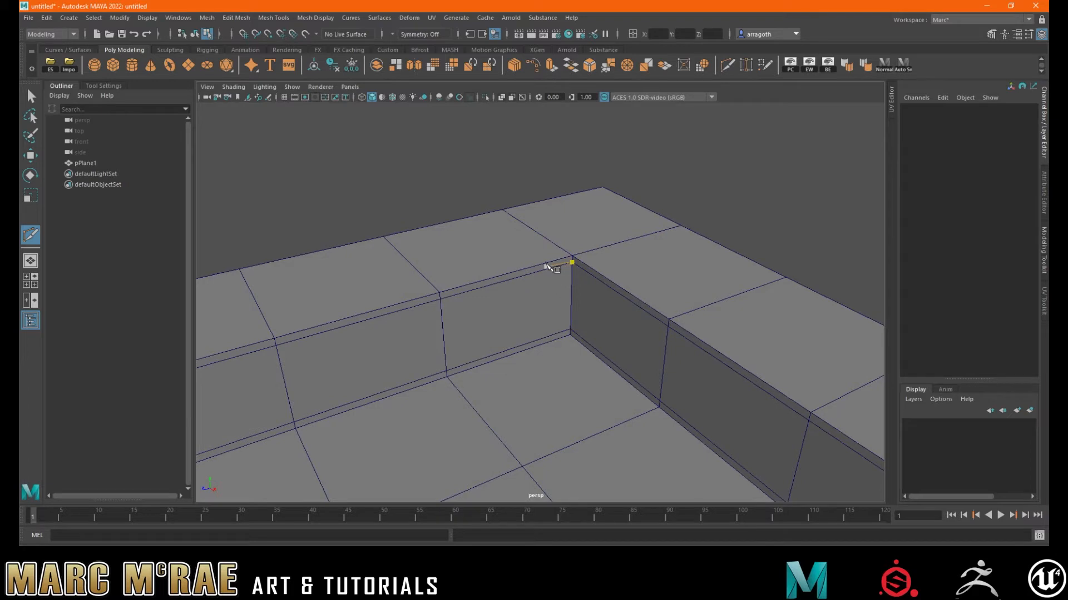
{"action": "left_click", "coordinate": [571, 296], "text": "ctrl"}
{"action": "left_click", "coordinate": [571, 280], "text": "ctrl"}
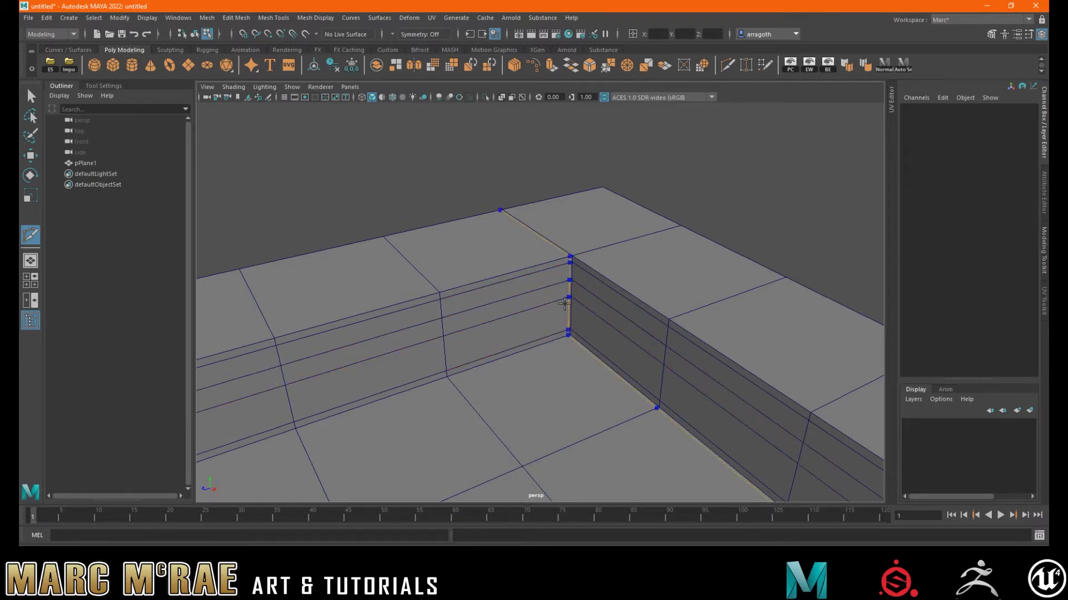
- Insert one more edge loop in the lower half of the recess walls, and delete the three middle loops between the supporting loops
{"action": "left_click", "coordinate": [568, 316], "text": "ctrl"}
{"action": "left_click", "coordinate": [572, 256]}
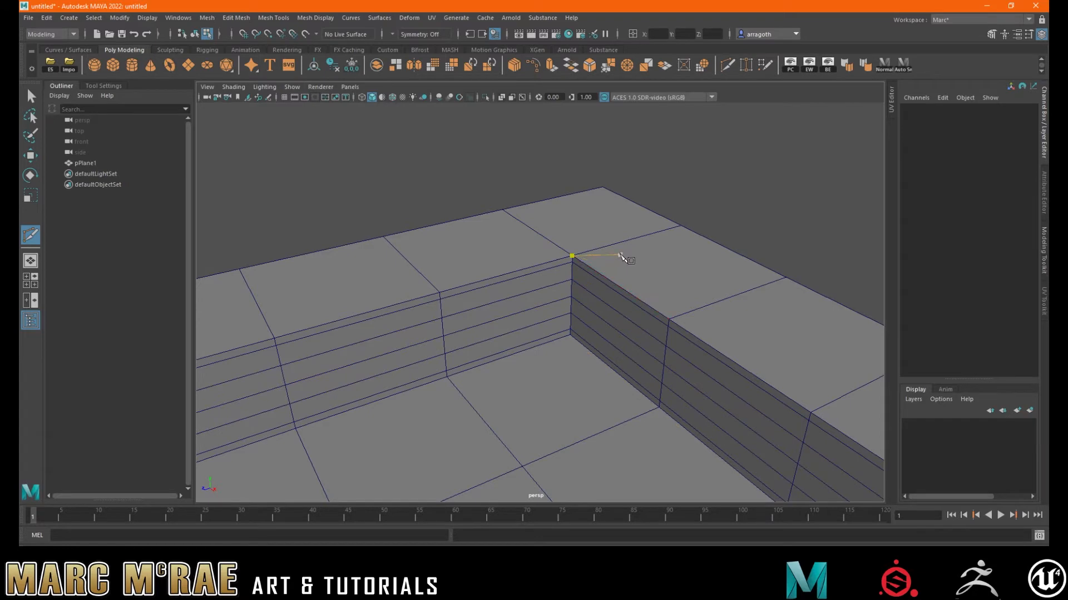
{"action": "key", "text": "q"}
{"action": "double_click", "coordinate": [547, 284]}
{"action": "double_click", "coordinate": [546, 302], "text": "shift"}
{"action": "double_click", "coordinate": [545, 318], "text": "shift"}
{"action": "key", "text": "Delete"}
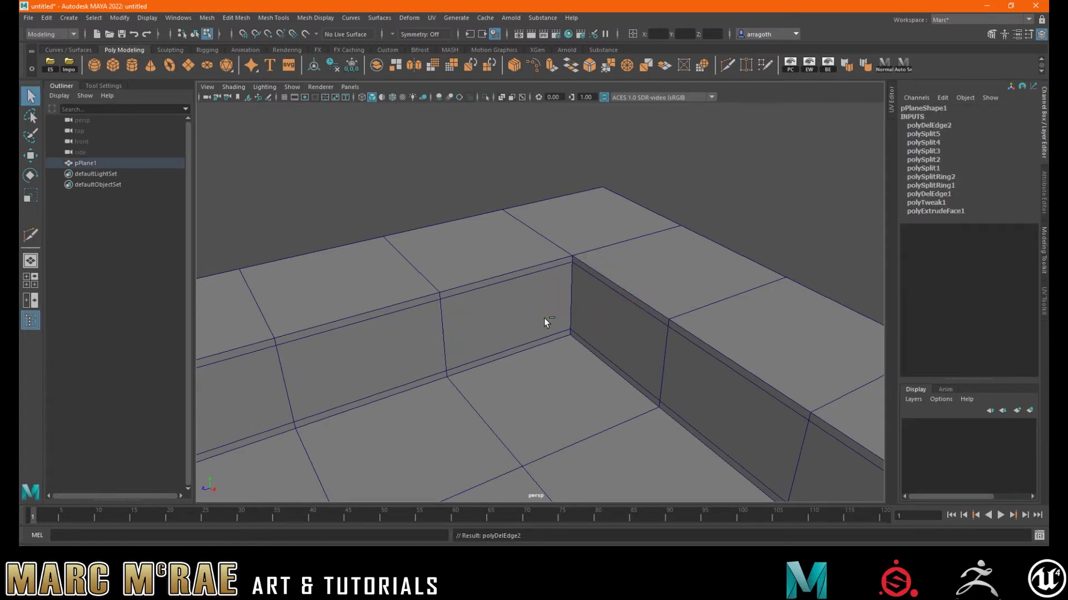
- Examine the recess corner and the supporting edges along the upper and lower edges of its walls
{"action": "key", "text": "F11"}
{"action": "key", "text": "F10"}
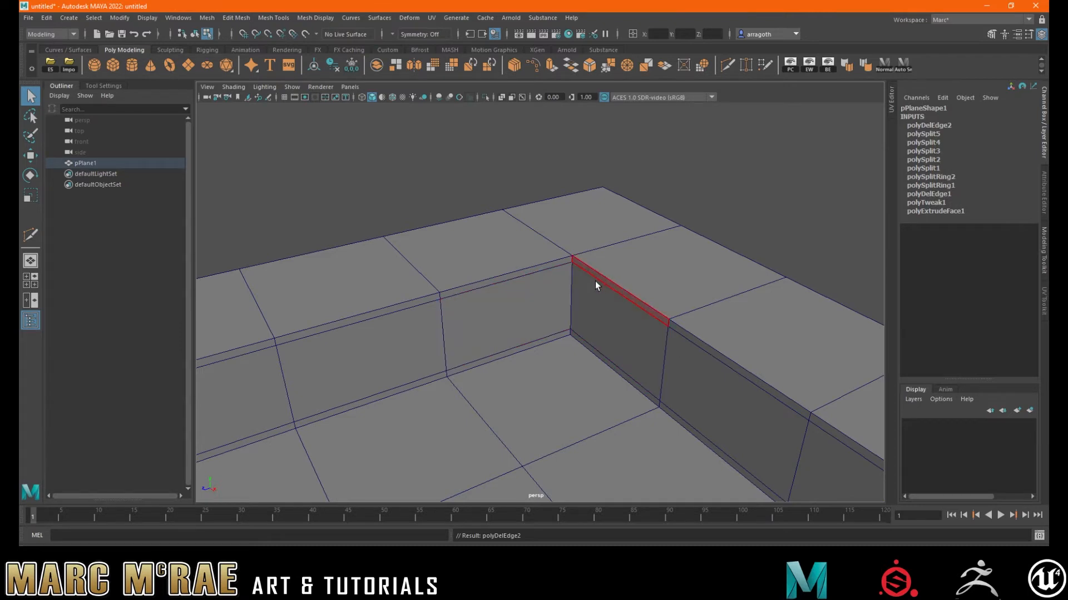
{"action": "left_click_drag", "start_coordinate": [595, 282], "coordinate": [595, 298], "text": "alt"}
{"action": "key", "text": "F11"}
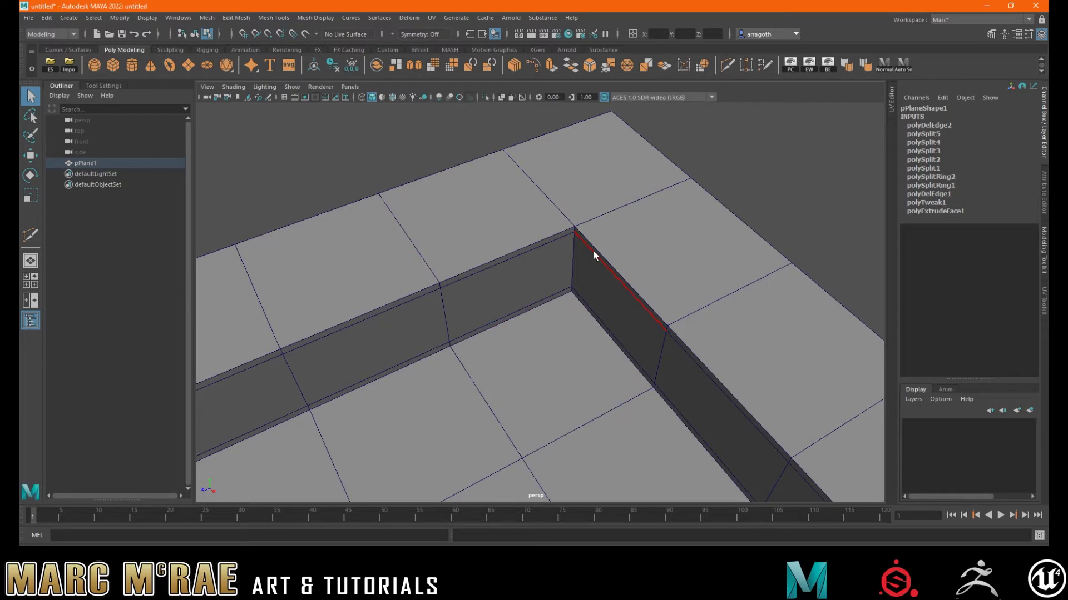
{"action": "left_click_drag", "start_coordinate": [592, 251], "coordinate": [630, 259], "text": "alt"}
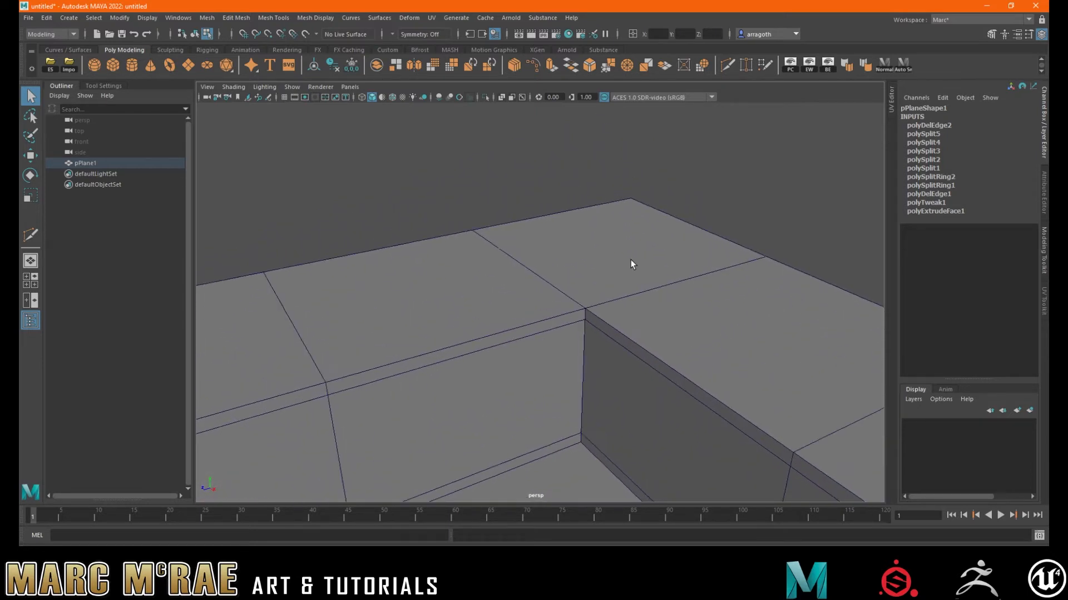
{"action": "scroll", "coordinate": [628, 264], "scroll_direction": "up", "scroll_amount": 3}
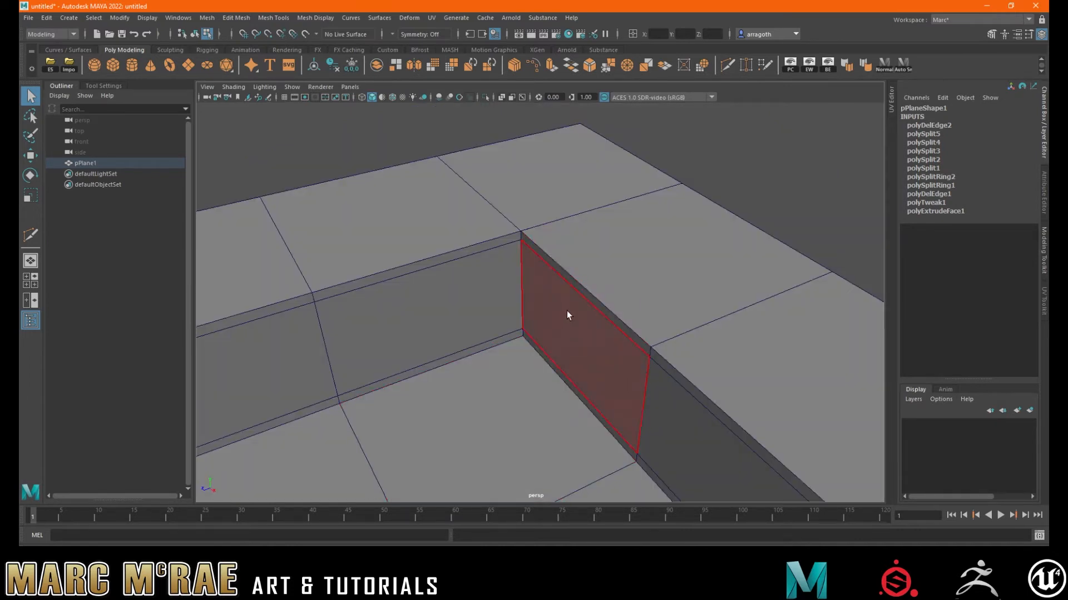
{"action": "left_click_drag", "start_coordinate": [593, 241], "coordinate": [536, 236], "text": "alt"}
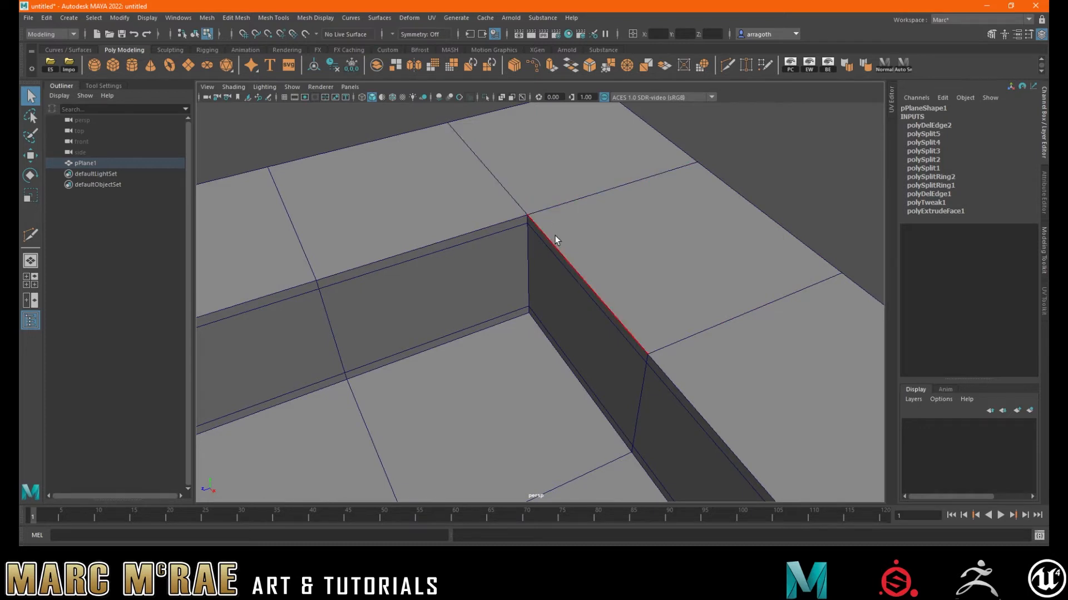
{"action": "middle_click_drag", "start_coordinate": [542, 225], "coordinate": [558, 284], "text": "alt"}
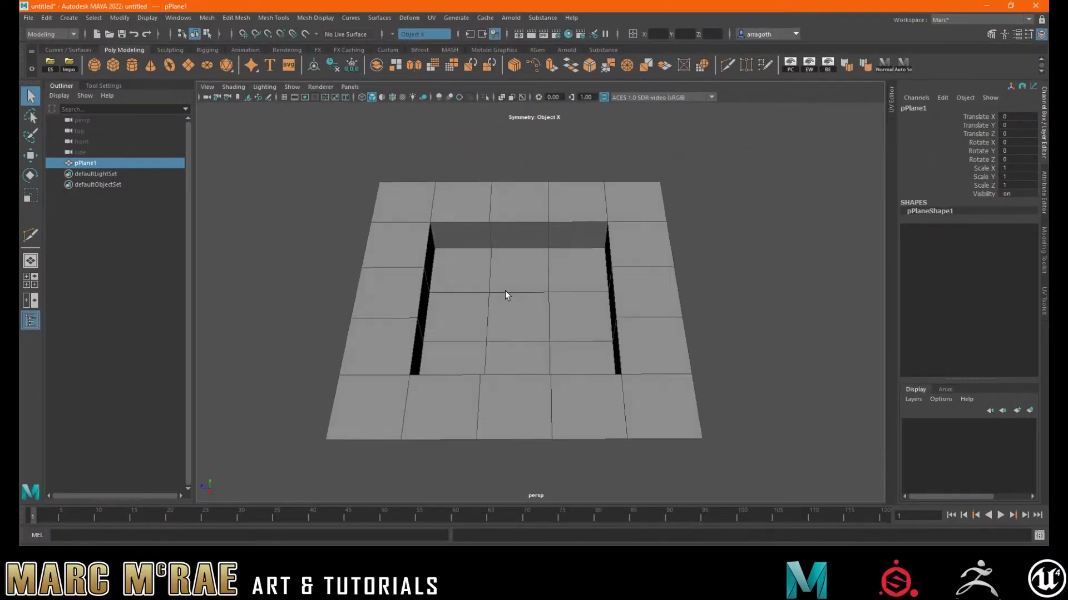
- Insert supporting edge loops close to the plane's outer borders with the Multi-Cut tool, using Object X symmetry
{"action": "left_click_drag", "start_coordinate": [505, 297], "coordinate": [519, 272], "text": "alt"}
{"action": "middle_click_drag", "start_coordinate": [519, 272], "coordinate": [496, 332], "text": "alt"}
{"action": "right_click_drag", "start_coordinate": [464, 330], "coordinate": [648, 283], "text": "alt"}
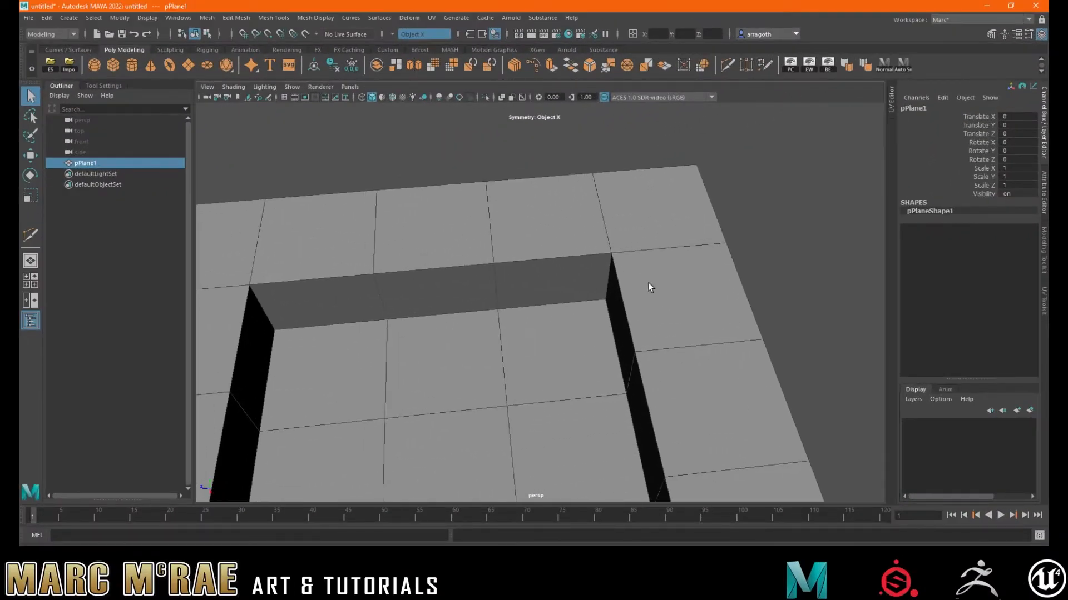
{"action": "left_click_drag", "start_coordinate": [648, 282], "coordinate": [626, 273], "text": "alt"}
{"action": "middle_click_drag", "start_coordinate": [665, 274], "coordinate": [663, 216], "text": "alt"}
{"action": "right_click_drag", "start_coordinate": [663, 216], "coordinate": [590, 201], "text": "alt"}
{"action": "left_click", "coordinate": [701, 65]}
{"action": "middle_click_drag", "start_coordinate": [606, 248], "coordinate": [584, 210], "text": "alt"}
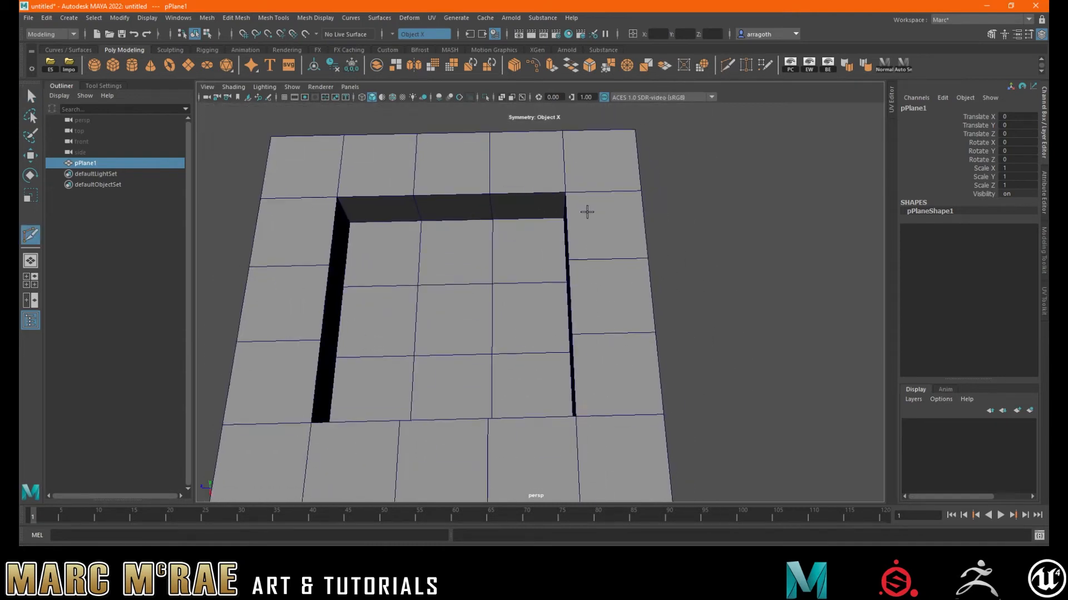
{"action": "left_click", "coordinate": [635, 190], "text": "ctrl"}
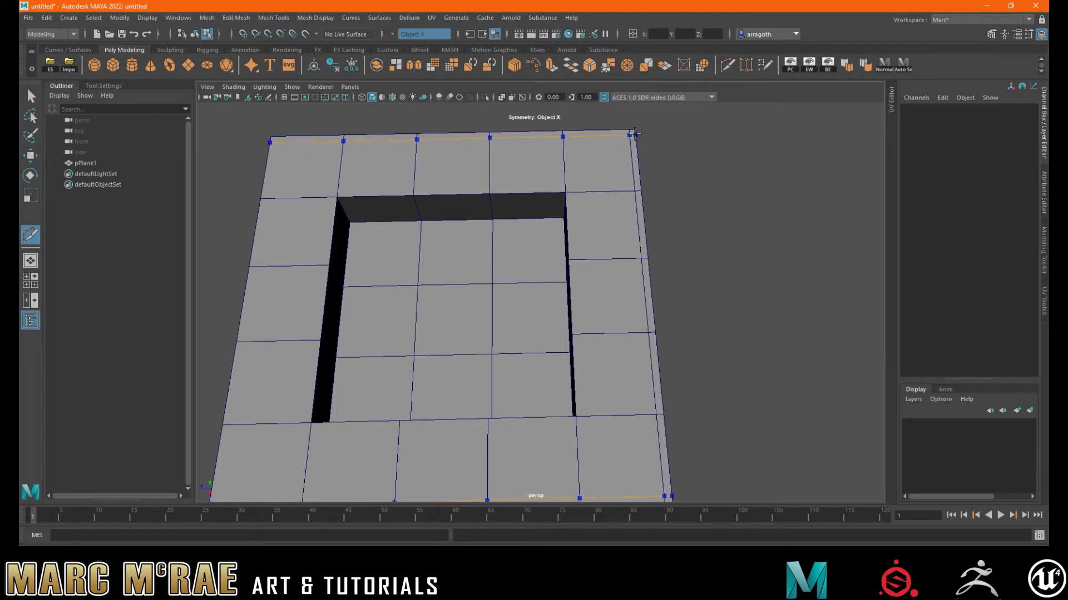
{"action": "left_click", "coordinate": [635, 134], "text": "ctrl"}
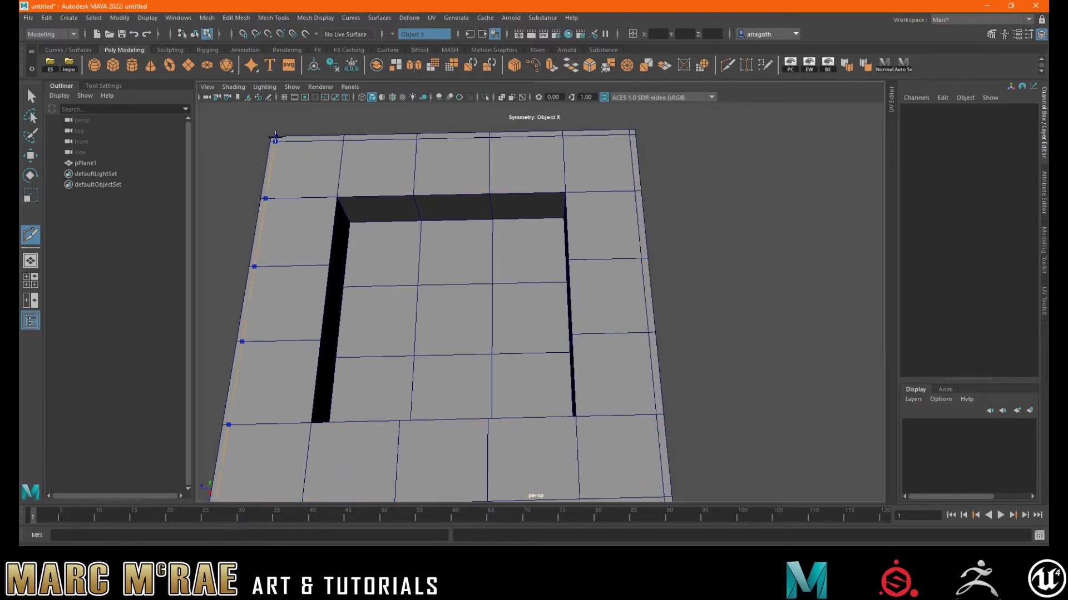
{"action": "left_click", "coordinate": [277, 137], "text": "ctrl"}
- Preview the recessed plane smoothed and return it to the unsmoothed display
{"action": "left_click", "coordinate": [350, 221]}
{"action": "mouse_move", "coordinate": [384, 223]}
{"action": "left_mouse_down", "text": "alt"}
{"action": "mouse_move", "coordinate": [377, 208]}
{"action": "mouse_move", "coordinate": [381, 226]}
{"action": "left_mouse_up", "text": "alt"}
{"action": "key", "text": "3"}
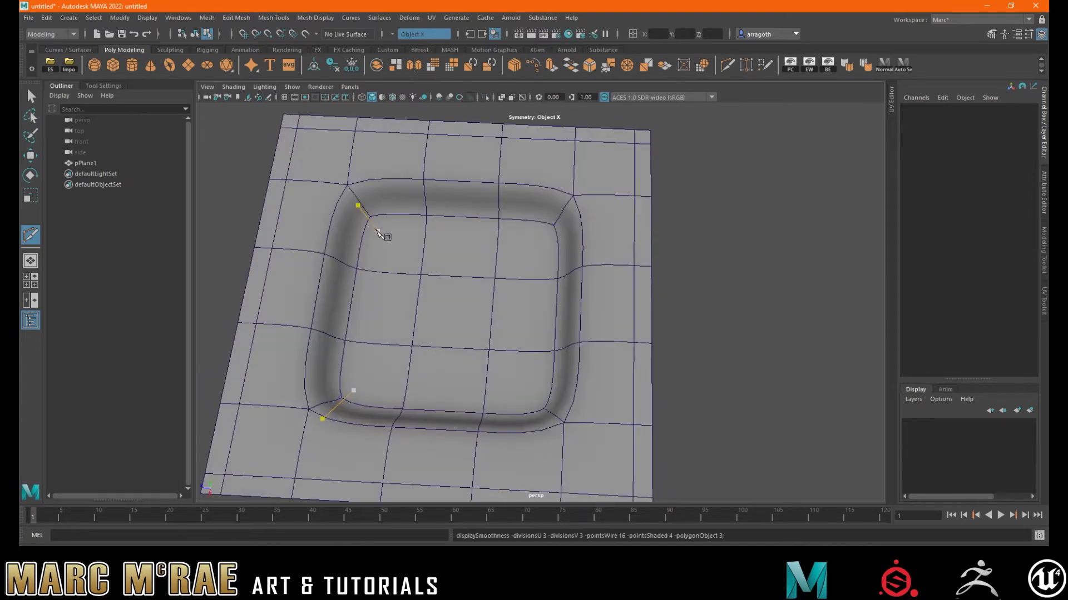
{"action": "key", "text": "1"}
- Insert supporting edge loops near the upper and lower edges of the recess walls and beside the recess's vertical corners
{"action": "left_click_drag", "start_coordinate": [436, 262], "coordinate": [487, 262], "text": "alt"}
{"action": "left_click", "coordinate": [519, 244]}
{"action": "left_click_drag", "start_coordinate": [490, 219], "coordinate": [477, 249], "text": "alt"}
{"action": "key", "text": "ctrl+z"}
{"action": "left_click_drag", "start_coordinate": [523, 286], "coordinate": [520, 239], "text": "alt"}
{"action": "left_click", "coordinate": [439, 293]}
{"action": "key", "text": "ctrl+z"}
{"action": "right_click_drag", "start_coordinate": [478, 289], "coordinate": [515, 293], "text": "alt"}
{"action": "middle_click_drag", "start_coordinate": [515, 293], "coordinate": [652, 305], "text": "alt"}
{"action": "left_click", "coordinate": [575, 249]}
{"action": "key", "text": "ctrl+z"}
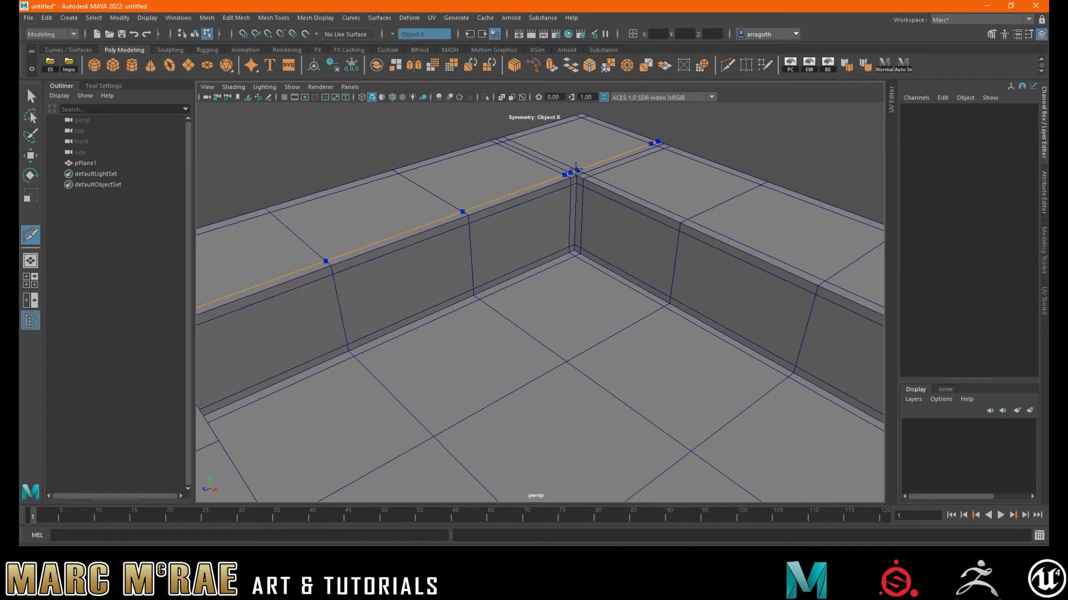
- Add the remaining supporting edge loops alongside the recess edges, across the surrounding rim and the recess floor
{"action": "left_click_drag", "start_coordinate": [575, 169], "coordinate": [461, 302], "text": "alt"}
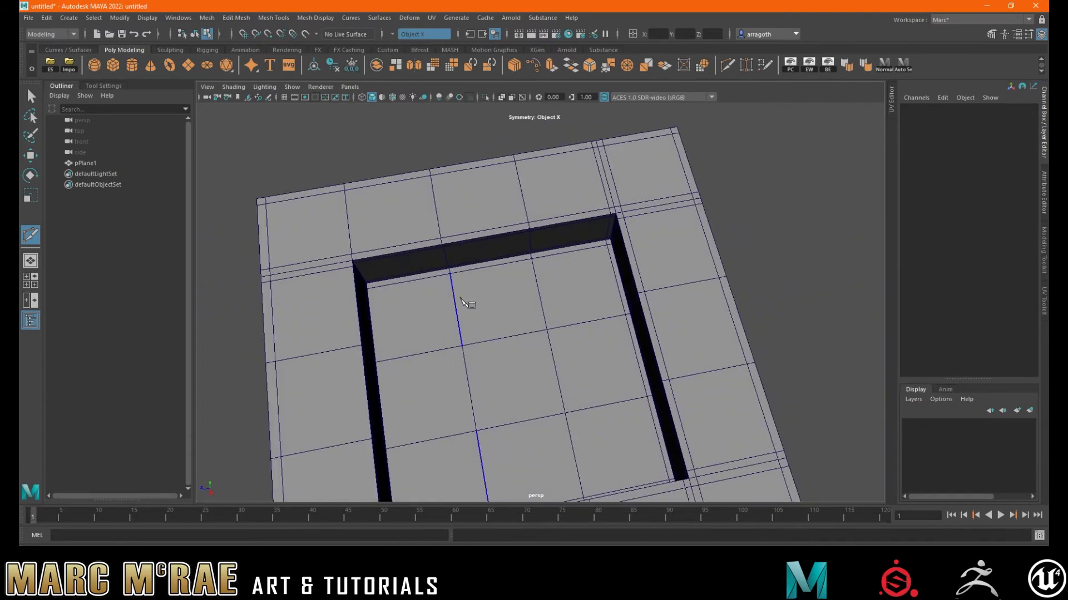
{"action": "middle_click_drag", "start_coordinate": [461, 302], "coordinate": [570, 279], "text": "alt"}
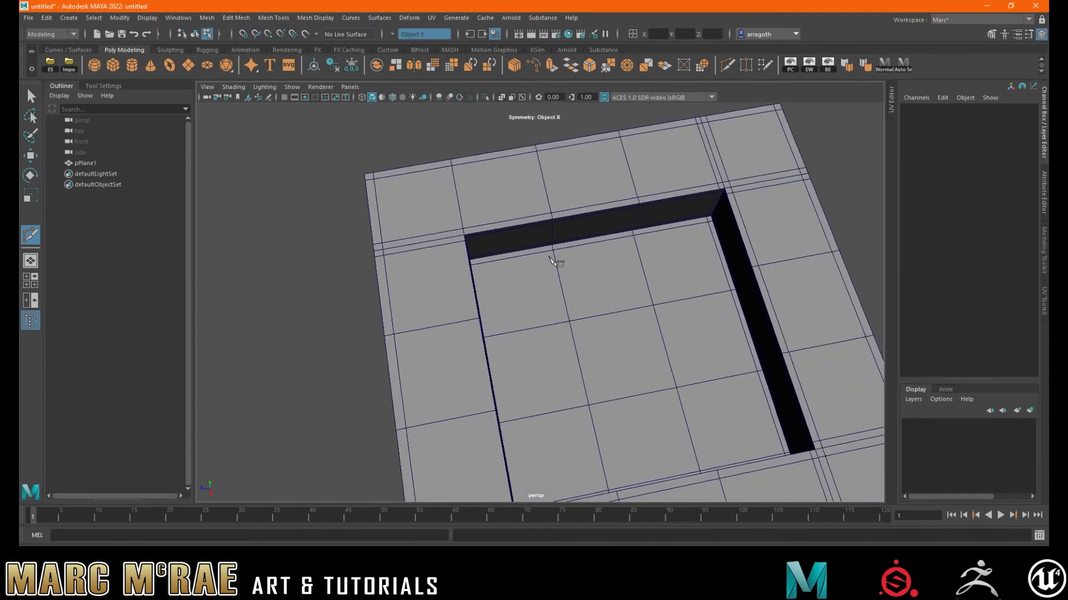
{"action": "left_click", "coordinate": [457, 235], "text": "ctrl"}
{"action": "middle_click_drag", "start_coordinate": [568, 264], "coordinate": [481, 194], "text": "alt"}
{"action": "left_click_drag", "start_coordinate": [512, 231], "coordinate": [384, 250], "text": "alt"}
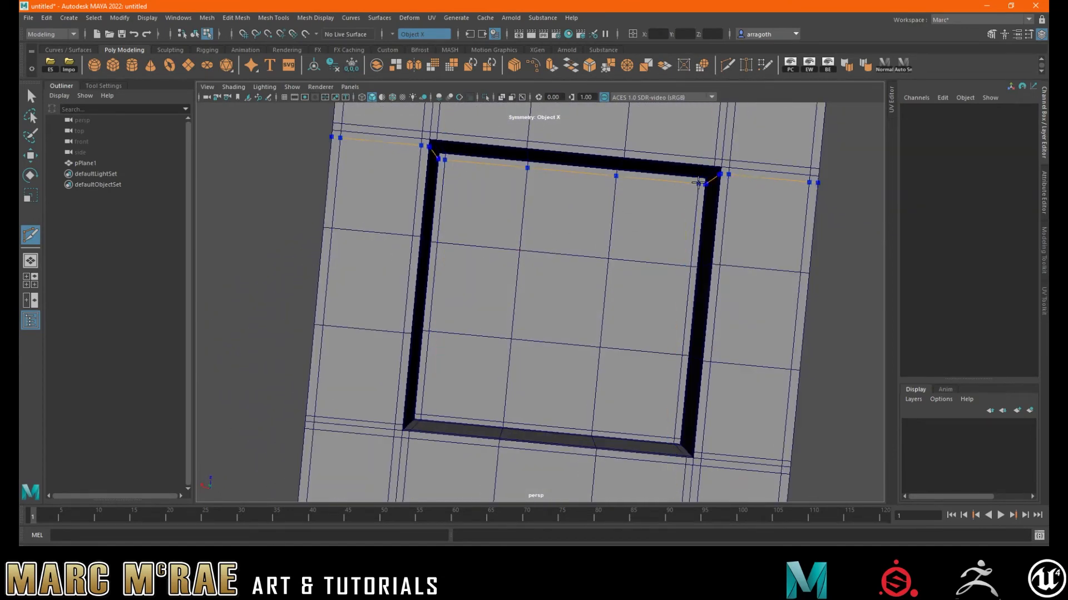
{"action": "left_click", "coordinate": [698, 182]}
{"action": "left_click_drag", "start_coordinate": [645, 228], "coordinate": [497, 197], "text": "alt"}
{"action": "left_click", "coordinate": [497, 199], "text": "ctrl"}
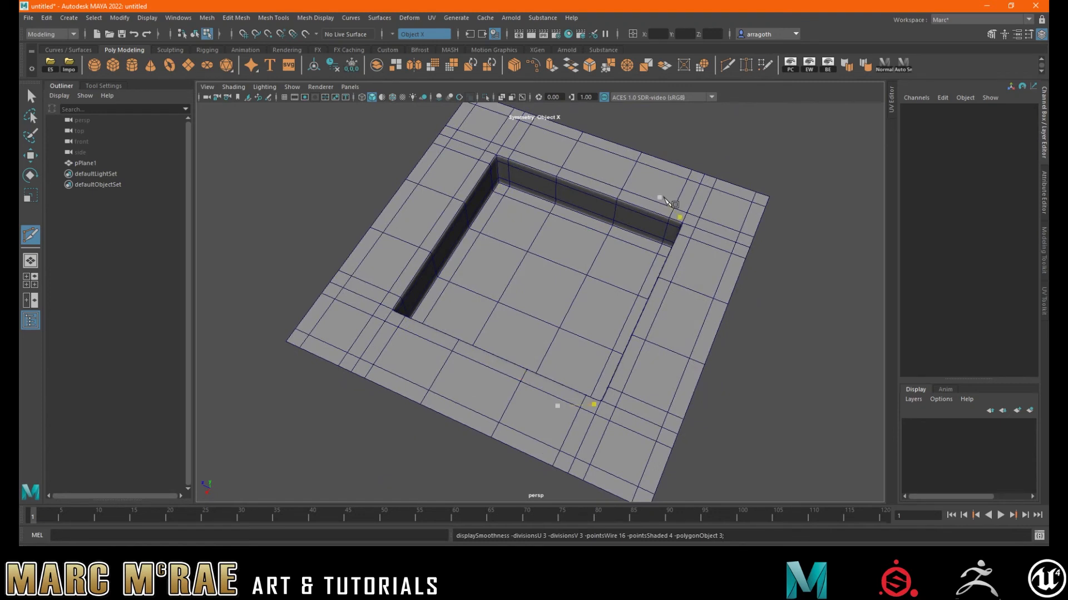
- Return the plane to object mode and inspect the smoothed recess against its unsmoothed edge loops
{"action": "key", "text": "q"}
{"action": "right_click_drag", "start_coordinate": [746, 152], "coordinate": [788, 138]}
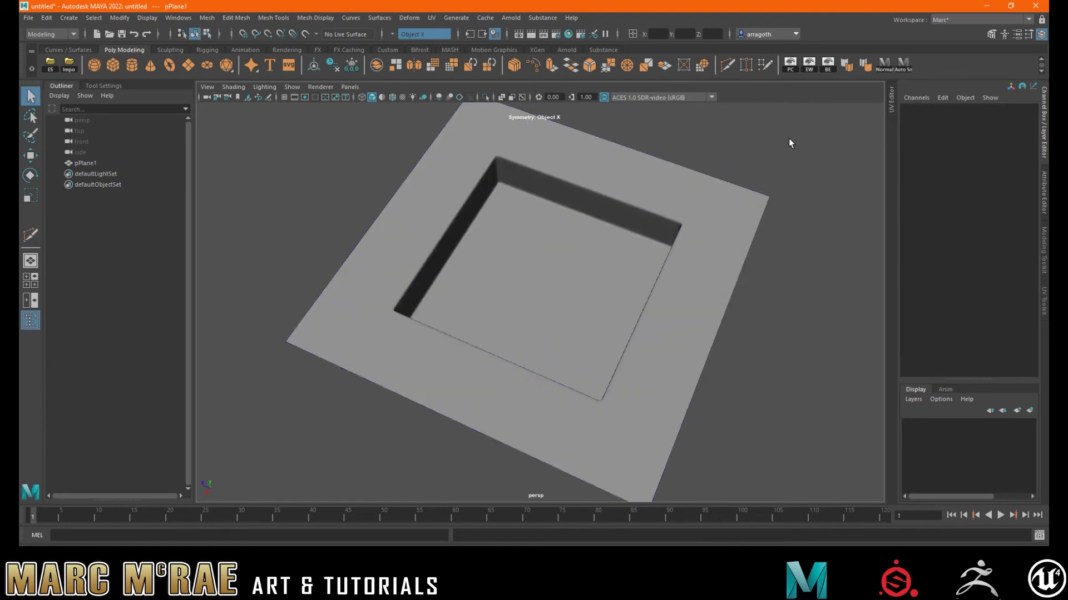
{"action": "left_click", "coordinate": [773, 167]}
{"action": "left_click_drag", "start_coordinate": [773, 166], "coordinate": [507, 195], "text": "alt"}
{"action": "left_click", "coordinate": [647, 177]}
{"action": "middle_click_drag", "start_coordinate": [507, 196], "coordinate": [541, 199], "text": "alt"}
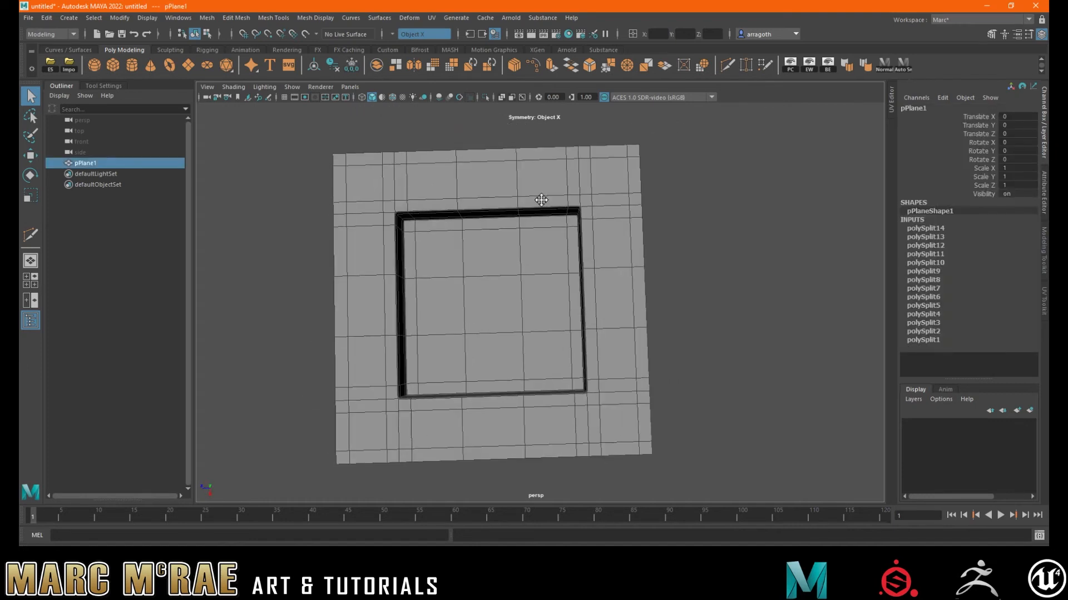
{"action": "left_click_drag", "start_coordinate": [554, 204], "coordinate": [543, 195], "text": "alt"}
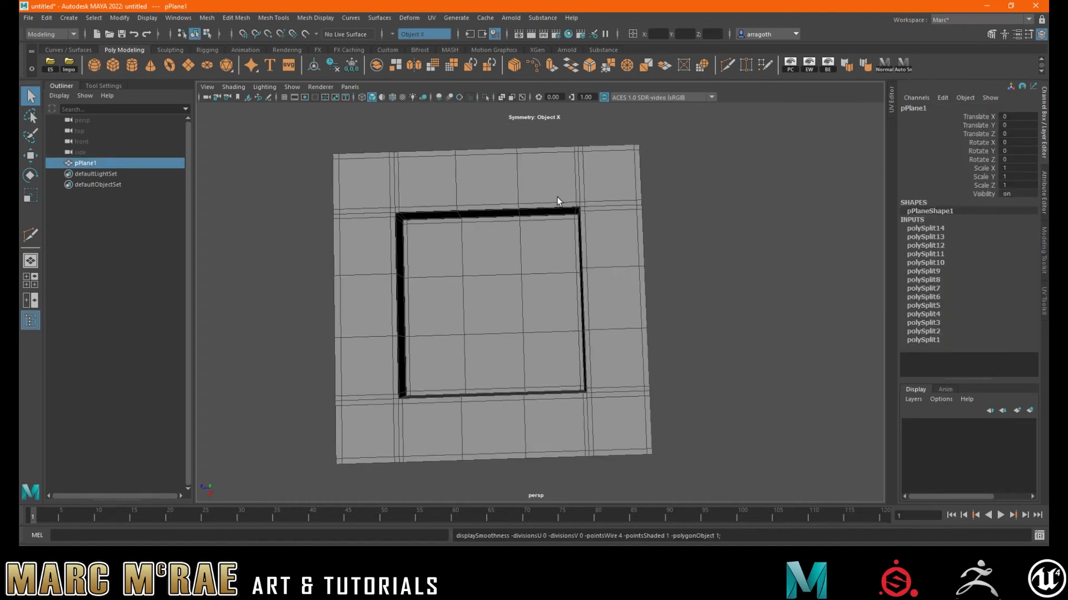
- Examine the supporting loops that cross the rim at the recess corner, with edge selection active
{"action": "middle_click_drag", "start_coordinate": [563, 203], "coordinate": [516, 264], "text": "alt"}
{"action": "right_click_drag", "start_coordinate": [516, 264], "coordinate": [734, 248], "text": "alt"}
{"action": "middle_click_drag", "start_coordinate": [597, 222], "coordinate": [560, 284], "text": "alt"}
{"action": "right_click_drag", "start_coordinate": [560, 284], "coordinate": [795, 284], "text": "alt"}
{"action": "left_click_drag", "start_coordinate": [623, 295], "coordinate": [574, 304], "text": "alt"}
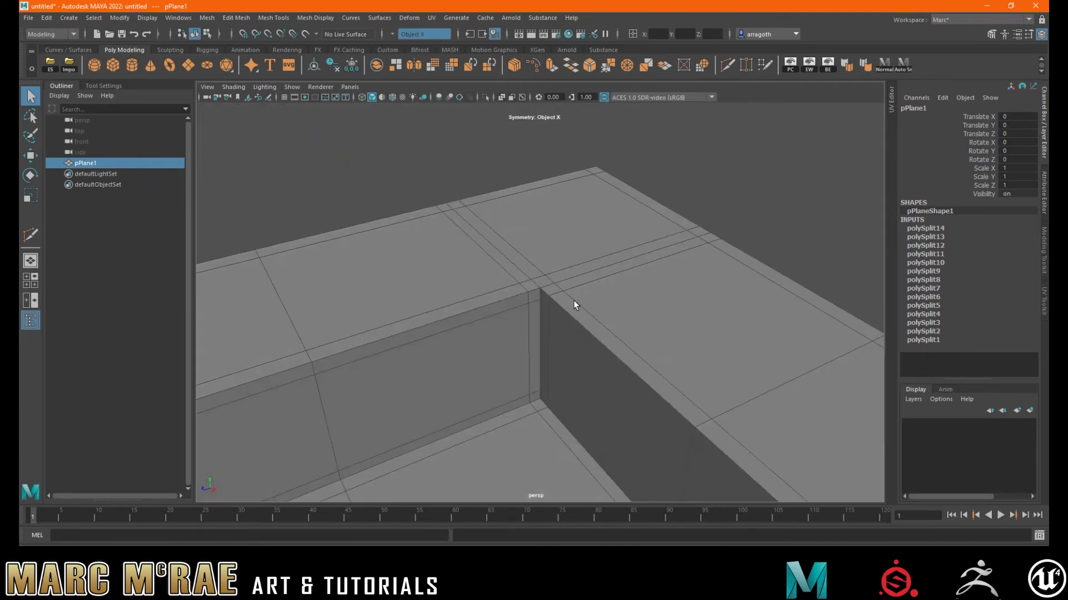
{"action": "left_click_drag", "start_coordinate": [692, 262], "coordinate": [445, 298], "text": "alt"}
{"action": "right_click_drag", "start_coordinate": [469, 273], "coordinate": [302, 272]}
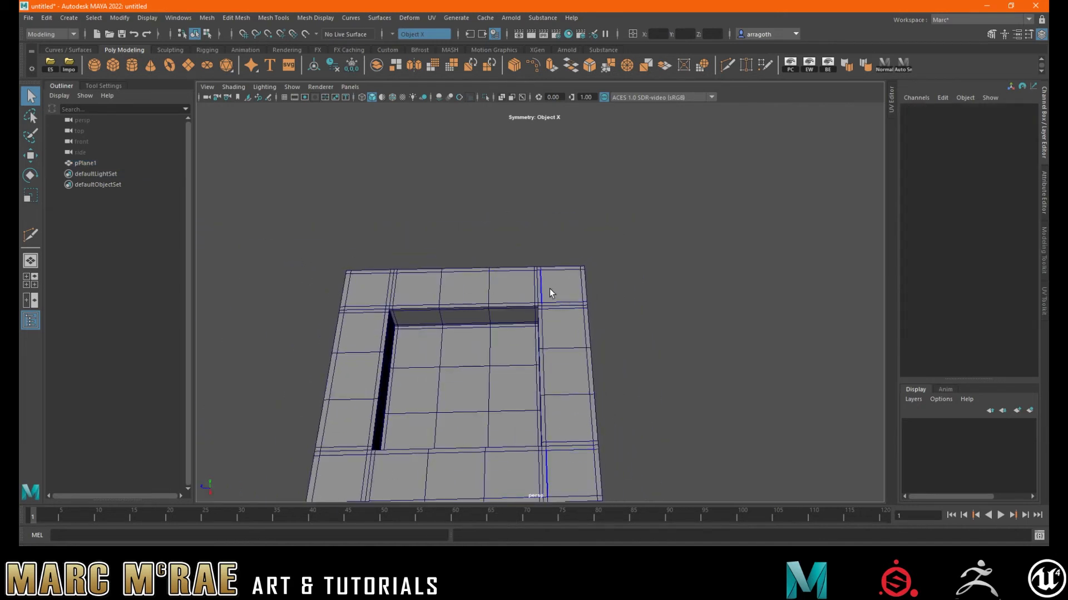
{"action": "left_click_drag", "start_coordinate": [552, 284], "coordinate": [564, 317], "text": "alt"}
{"action": "right_click_drag", "start_coordinate": [564, 317], "coordinate": [598, 318], "text": "alt"}
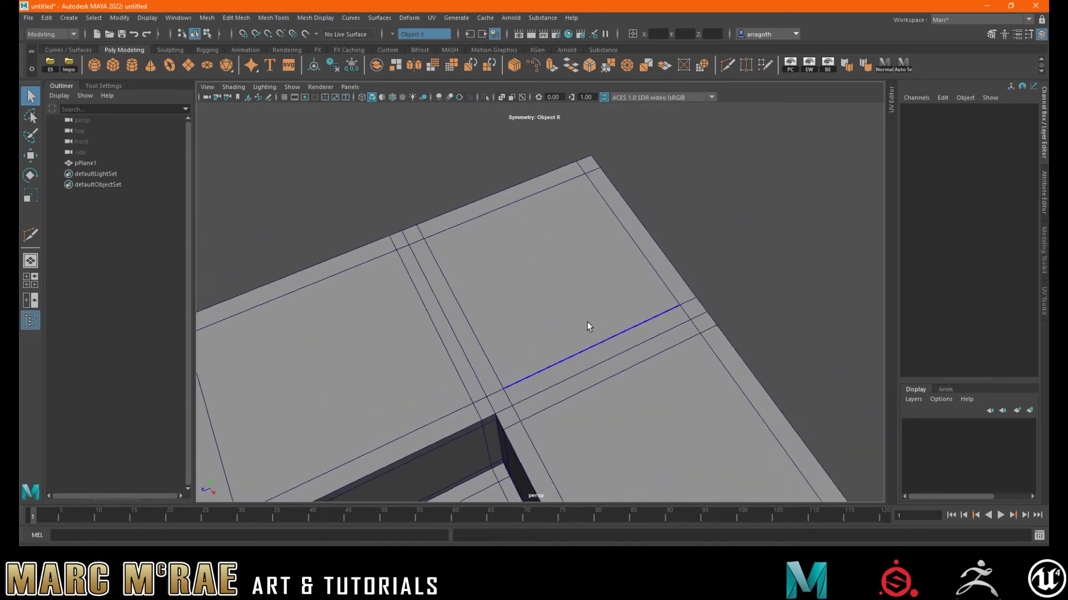
- Cut a diagonal edge from the inner border corner through the supporting loop crossing to the recess corner with Multi-Cut
{"action": "left_click", "coordinate": [589, 322]}
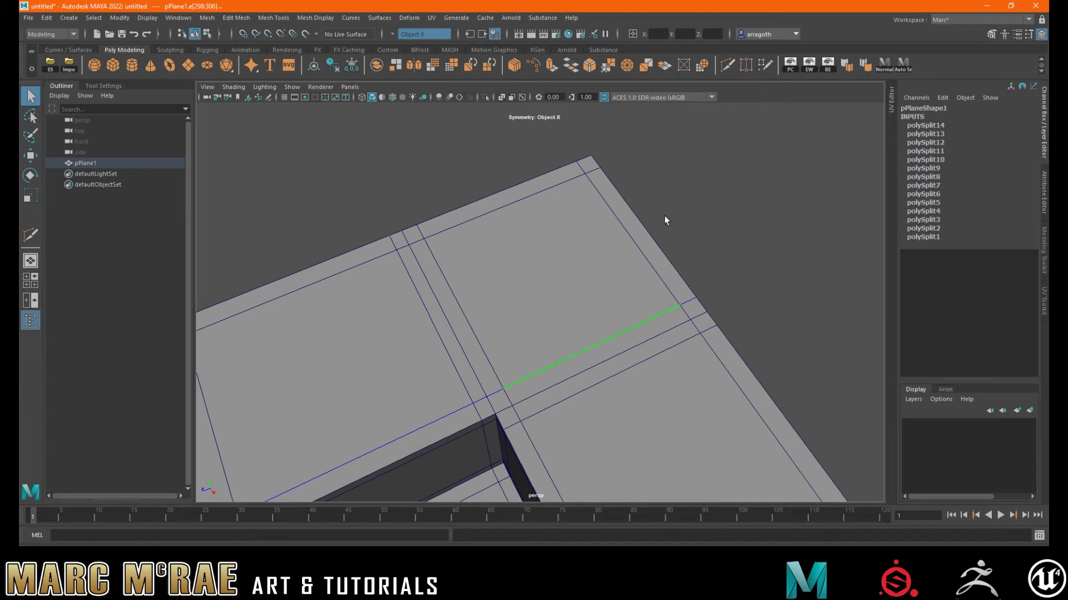
{"action": "left_click", "coordinate": [726, 63]}
{"action": "left_click", "coordinate": [582, 189]}
{"action": "left_click", "coordinate": [504, 389]}
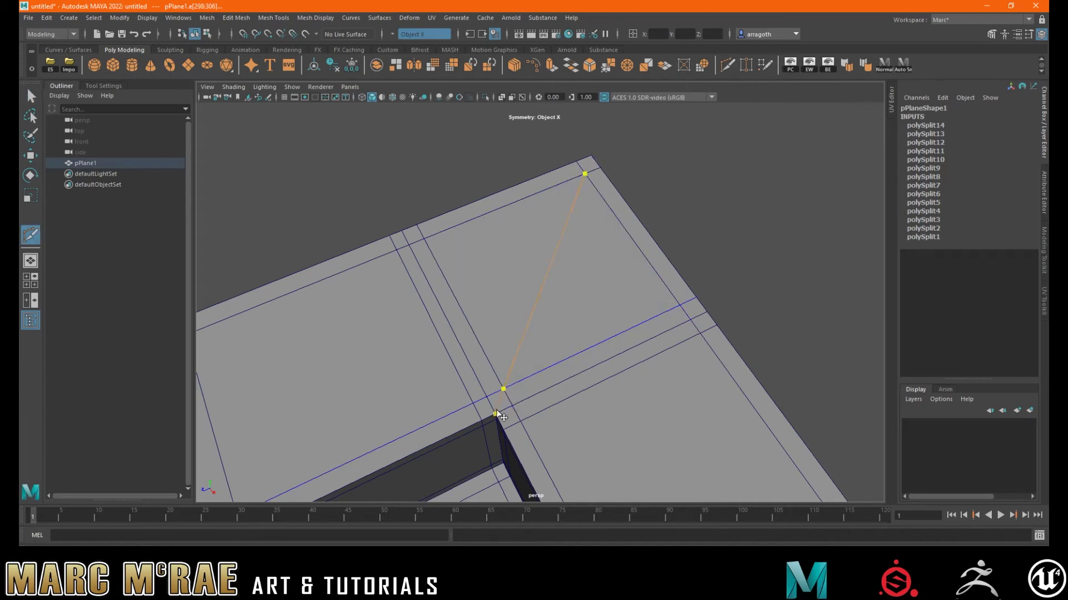
{"action": "left_click", "coordinate": [501, 411]}
{"action": "key", "text": "Return"}
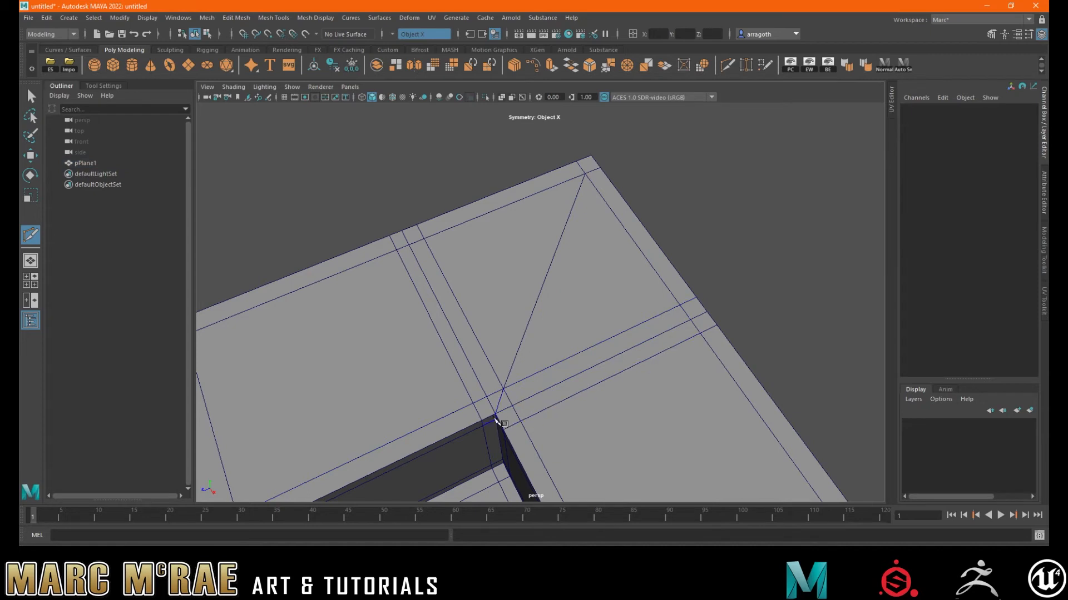
{"action": "left_click_drag", "start_coordinate": [581, 170], "coordinate": [559, 368]}
- Delete the redundant supporting edges that run across the rim on both sides of the diagonal cut
{"action": "key", "text": "q"}
{"action": "left_click", "coordinate": [637, 342]}
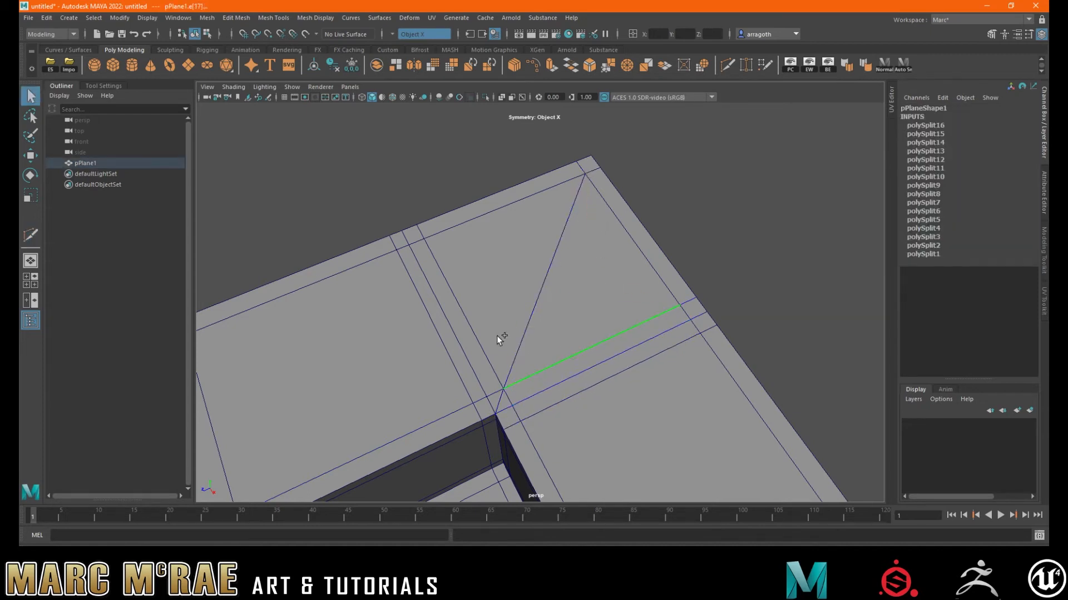
{"action": "left_click", "coordinate": [482, 337]}
{"action": "key", "text": "ctrl+Delete"}
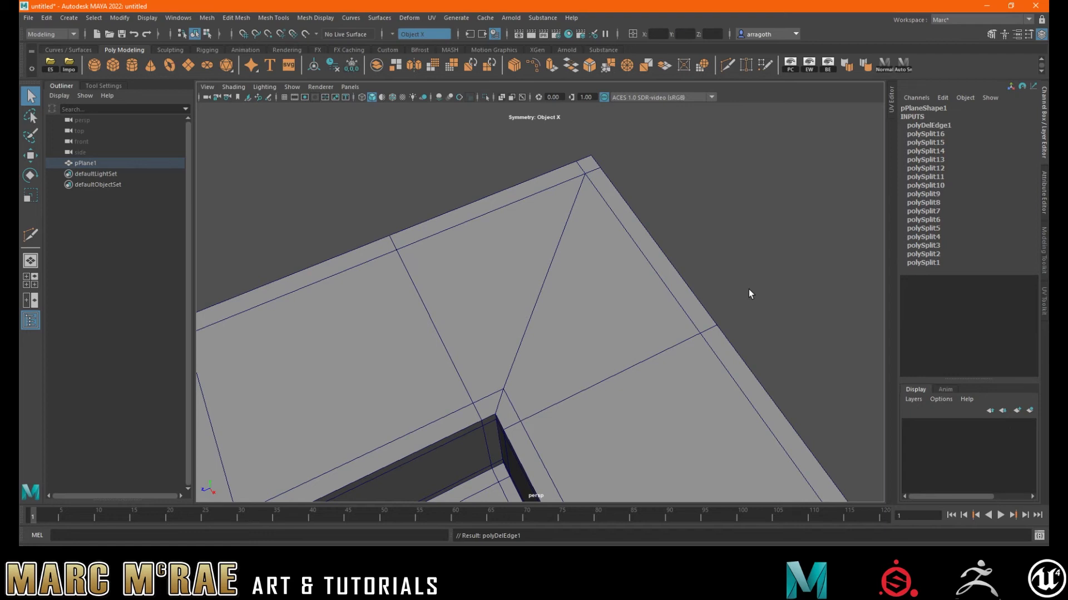
- Undo the edge deletion and the diagonal cuts at the recess corner, and clear the selection
{"action": "key", "text": "ctrl+z"}
{"action": "key", "text": "ctrl+z"}
{"action": "key", "text": "ctrl+z"}
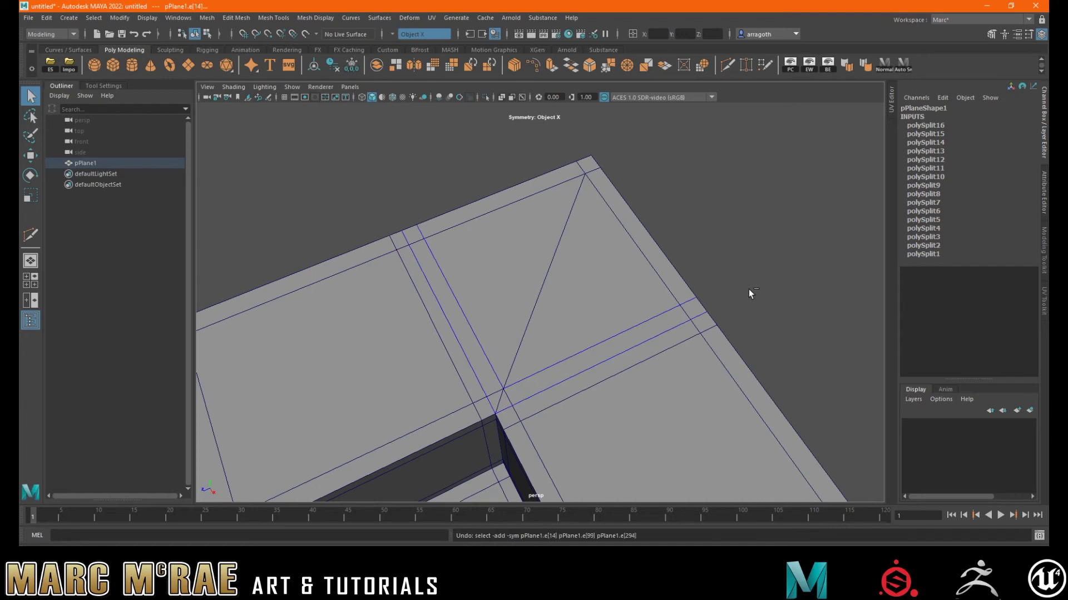
{"action": "key", "text": "ctrl+z"}
{"action": "key", "text": "ctrl+z"}
{"action": "key", "text": "ctrl+z"}
{"action": "key", "text": "ctrl+z"}
{"action": "key", "text": "ctrl+z"}
{"action": "key", "text": "ctrl+z"}
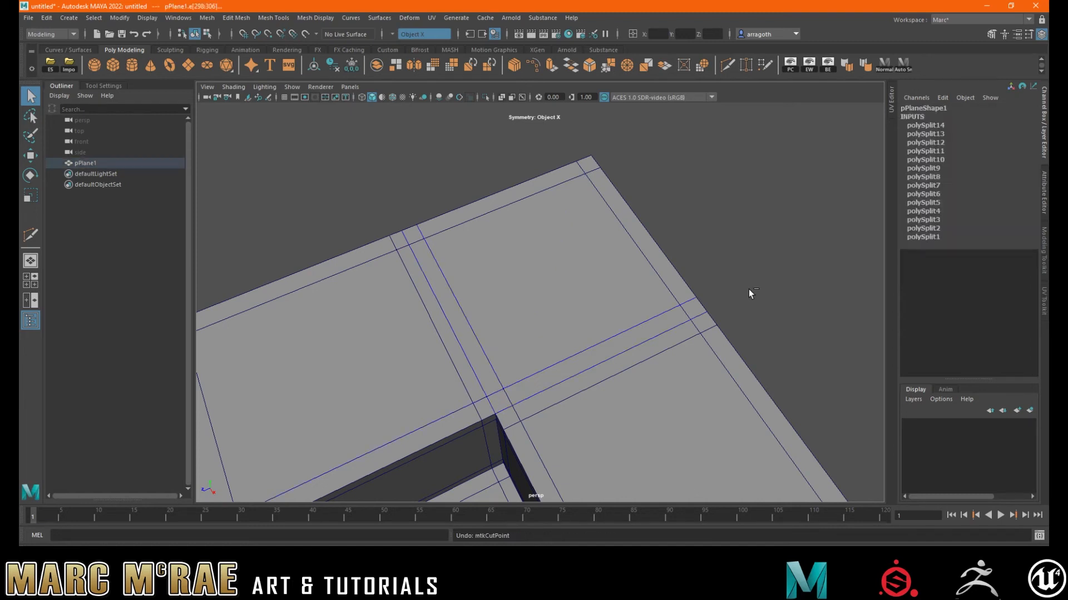
{"action": "left_click", "coordinate": [749, 291]}
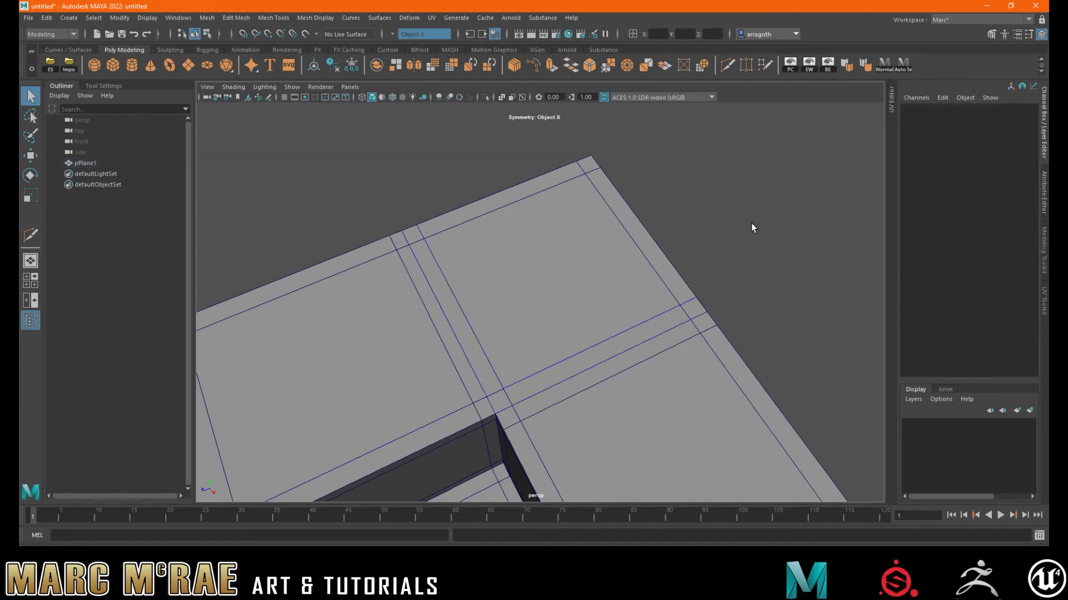
- Target Weld the surplus supporting-loop ends on the outer border loops into the border loops' corner crossing
{"action": "key", "text": "y"}
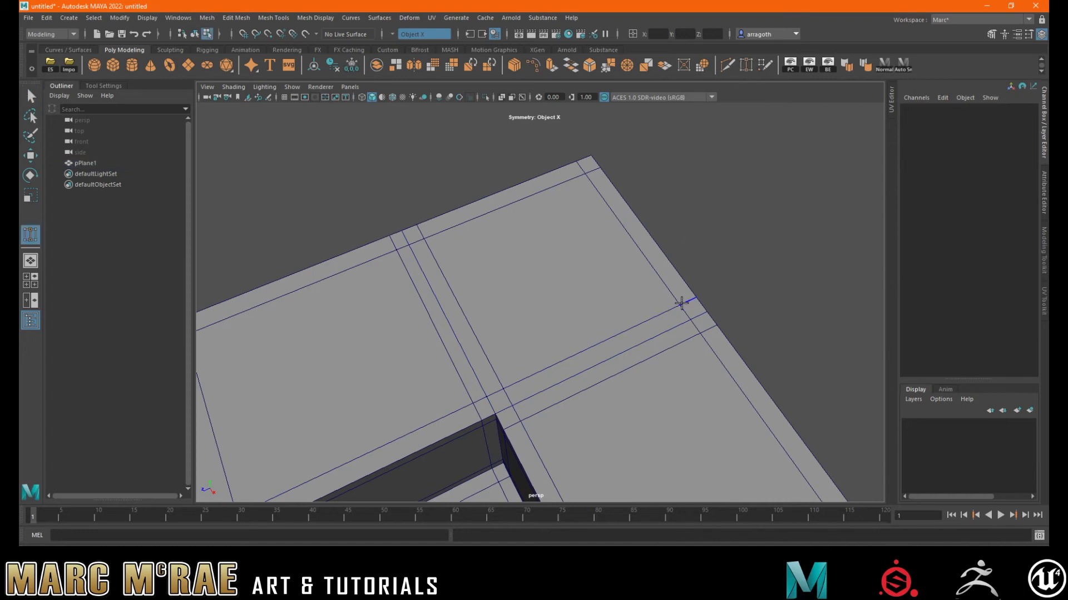
{"action": "left_click", "coordinate": [687, 301]}
{"action": "key", "text": "ctrl+z"}
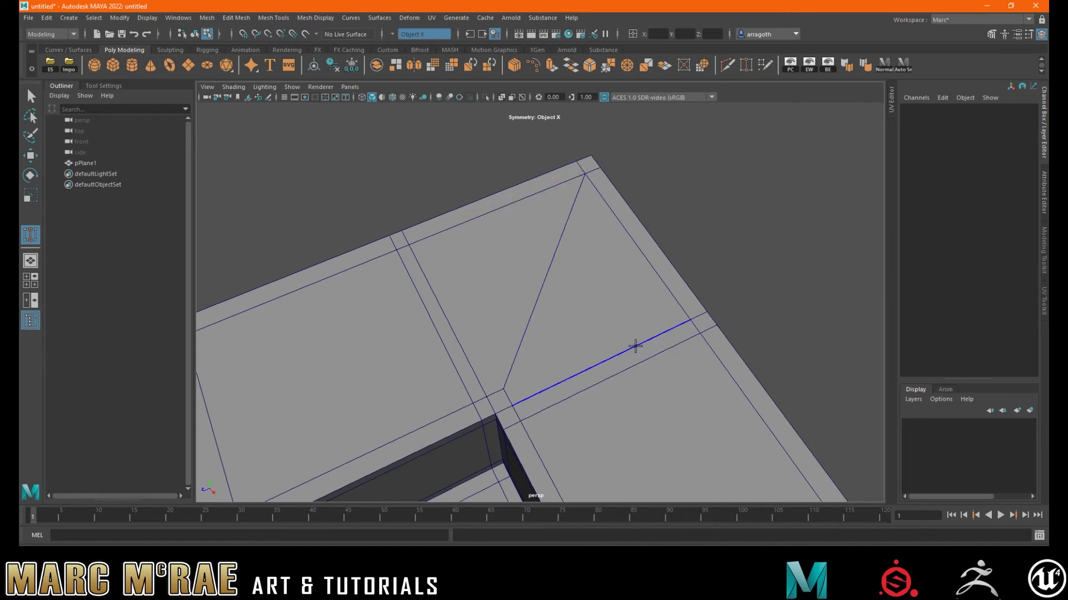
{"action": "left_click", "coordinate": [698, 316]}
{"action": "left_click_drag", "start_coordinate": [592, 168], "coordinate": [592, 169]}
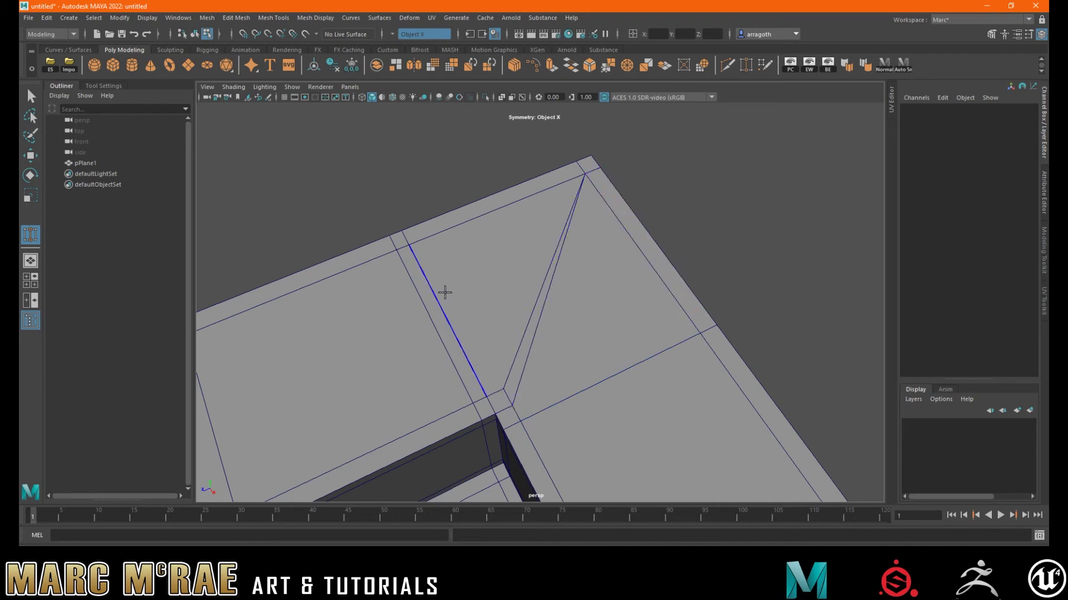
{"action": "mouse_move", "coordinate": [406, 238]}
{"action": "left_mouse_down"}
{"action": "mouse_move", "coordinate": [592, 168]}
{"action": "mouse_move", "coordinate": [580, 167]}
{"action": "left_mouse_up"}
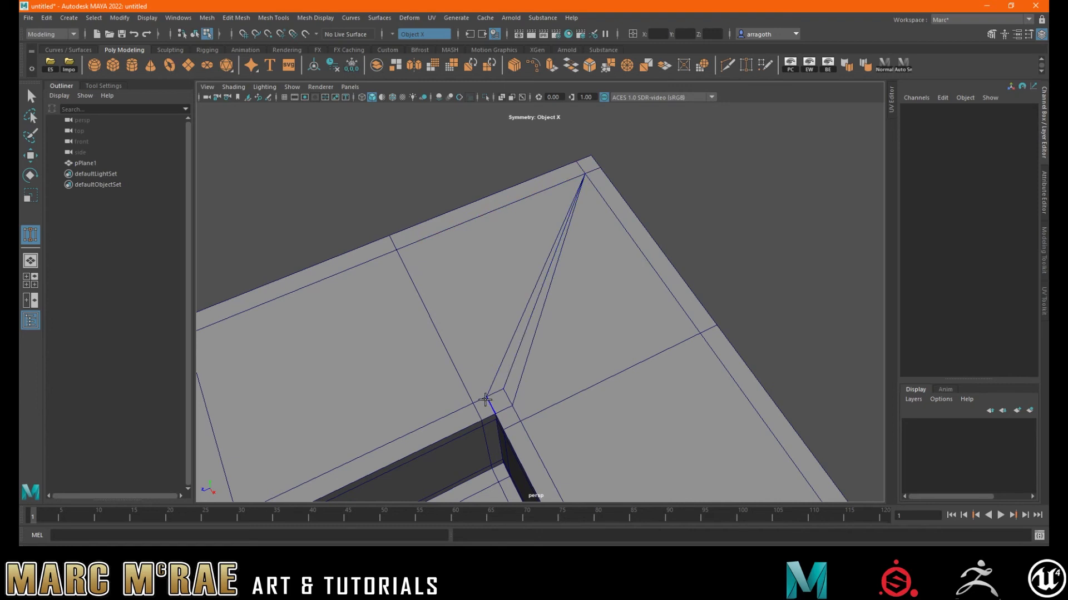
- Weld the surplus supporting-loop vertices beside the recess corner into the diagonal's inner vertex and return to object mode
{"action": "right_click_drag", "start_coordinate": [488, 395], "coordinate": [434, 279]}
{"action": "left_click_drag", "start_coordinate": [504, 384], "coordinate": [503, 388]}
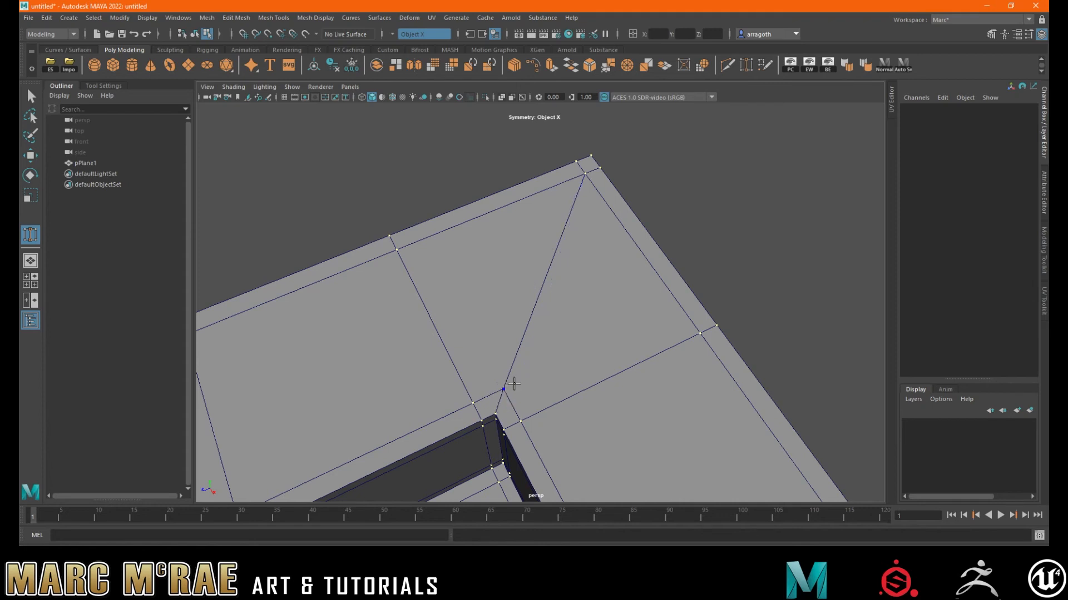
{"action": "key", "text": "q"}
{"action": "right_click_drag", "start_coordinate": [529, 272], "coordinate": [581, 257]}
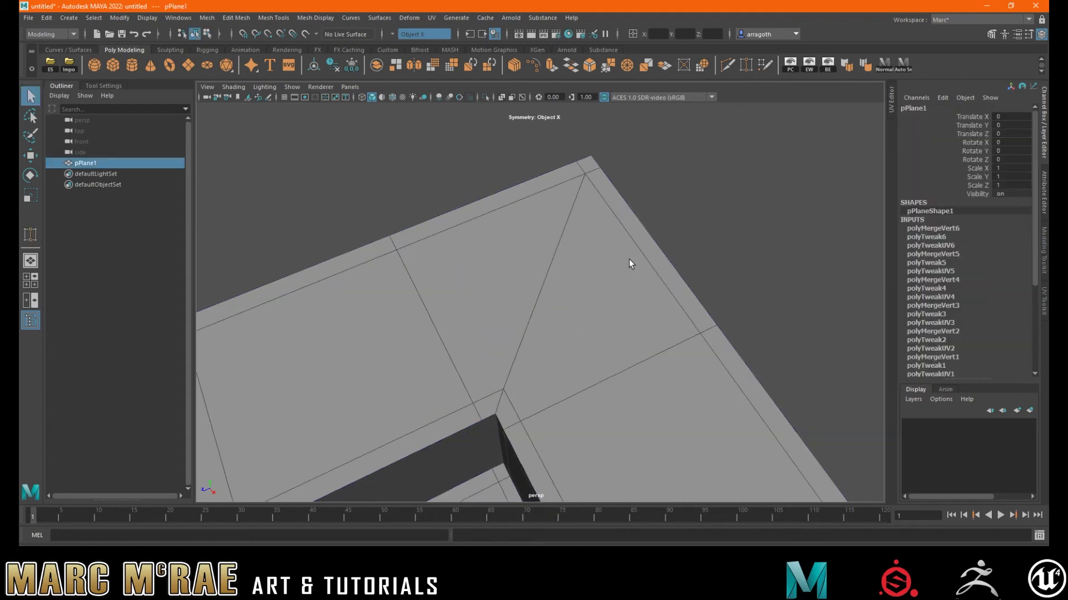
- Turn on the smooth mesh preview and examine the welded corners and recess surface, with the plane selected and deselected
{"action": "key", "text": "3"}
{"action": "right_click_drag", "start_coordinate": [733, 260], "coordinate": [481, 257], "text": "alt"}
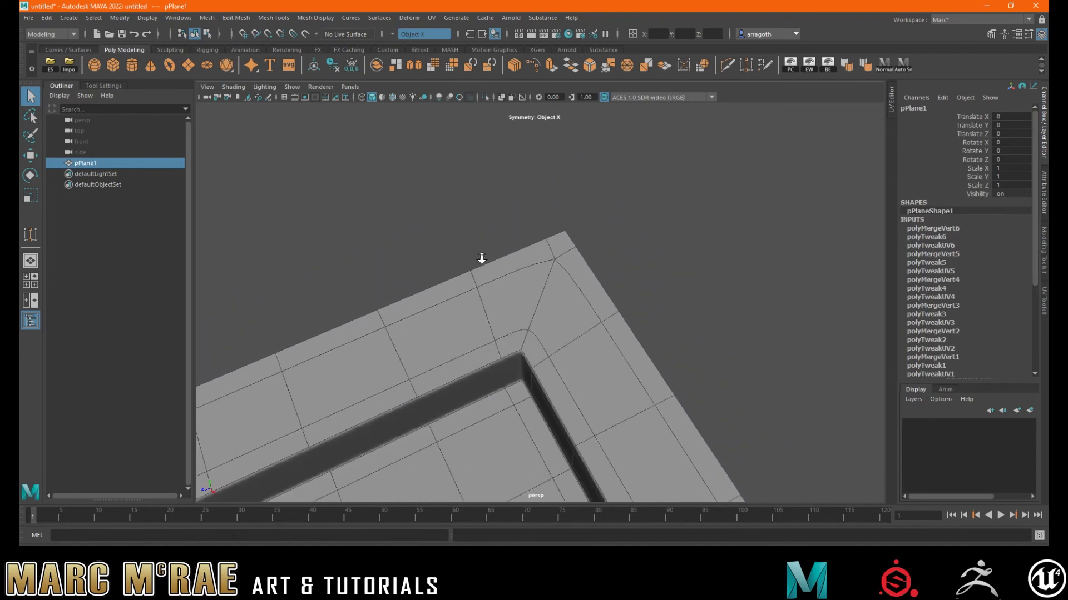
{"action": "left_click_drag", "start_coordinate": [482, 258], "coordinate": [517, 336], "text": "alt"}
{"action": "middle_click_drag", "start_coordinate": [517, 335], "coordinate": [612, 177], "text": "alt"}
{"action": "right_click_drag", "start_coordinate": [613, 176], "coordinate": [476, 240], "text": "alt"}
{"action": "left_click_drag", "start_coordinate": [476, 244], "coordinate": [492, 261], "text": "alt"}
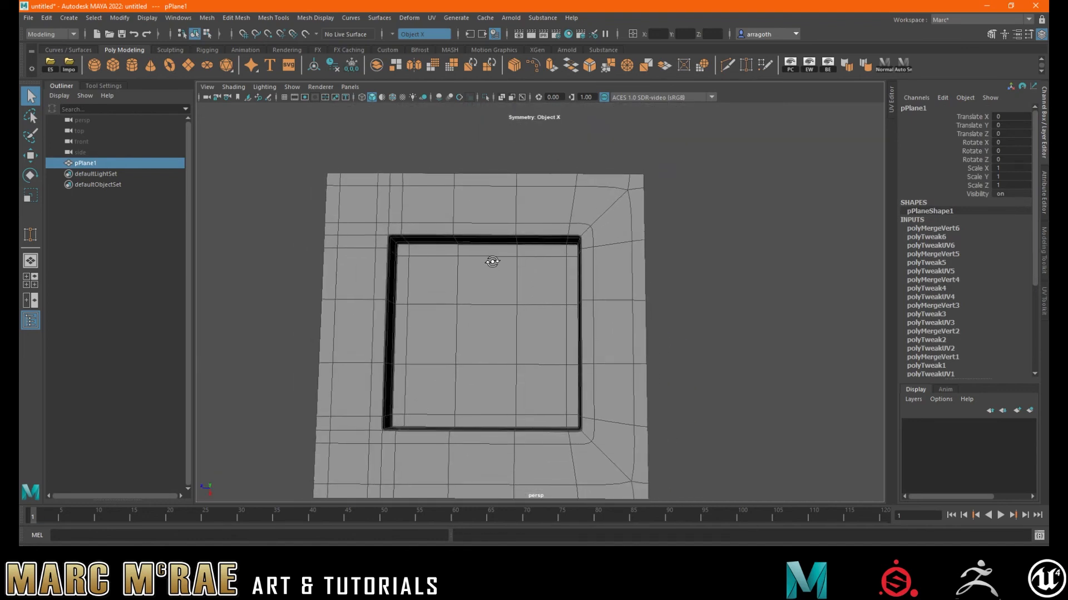
{"action": "left_click", "coordinate": [674, 234]}
{"action": "left_click_drag", "start_coordinate": [632, 244], "coordinate": [562, 242], "text": "alt"}
{"action": "right_click_drag", "start_coordinate": [563, 243], "coordinate": [777, 245], "text": "alt"}
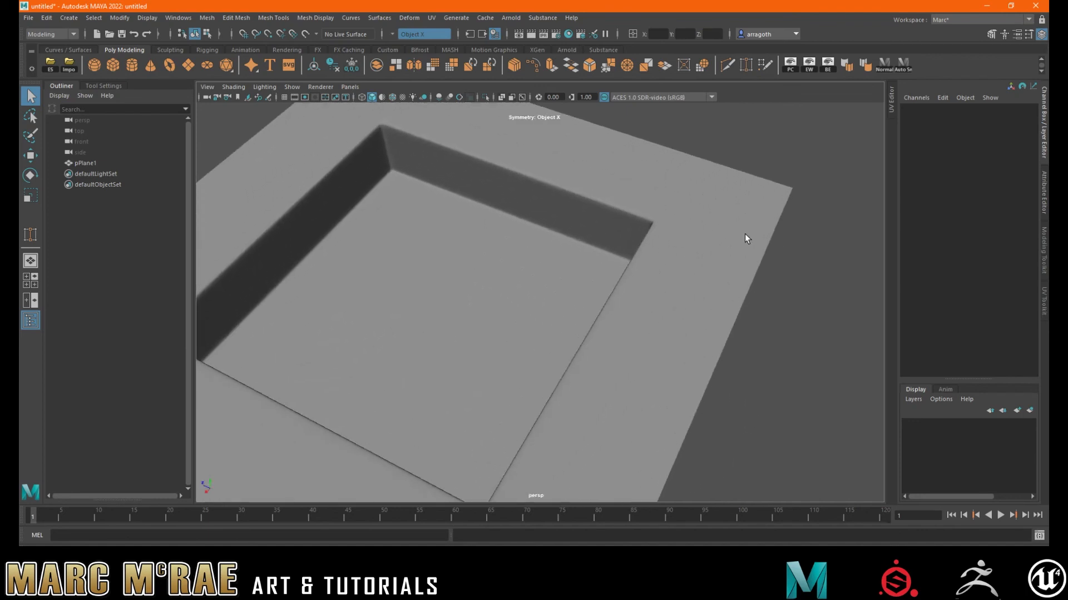
- Open the plane's attributes and clear the selection
{"action": "left_click", "coordinate": [590, 196]}
{"action": "right_click_drag", "start_coordinate": [590, 195], "coordinate": [660, 512]}
{"action": "left_click", "coordinate": [702, 377]}
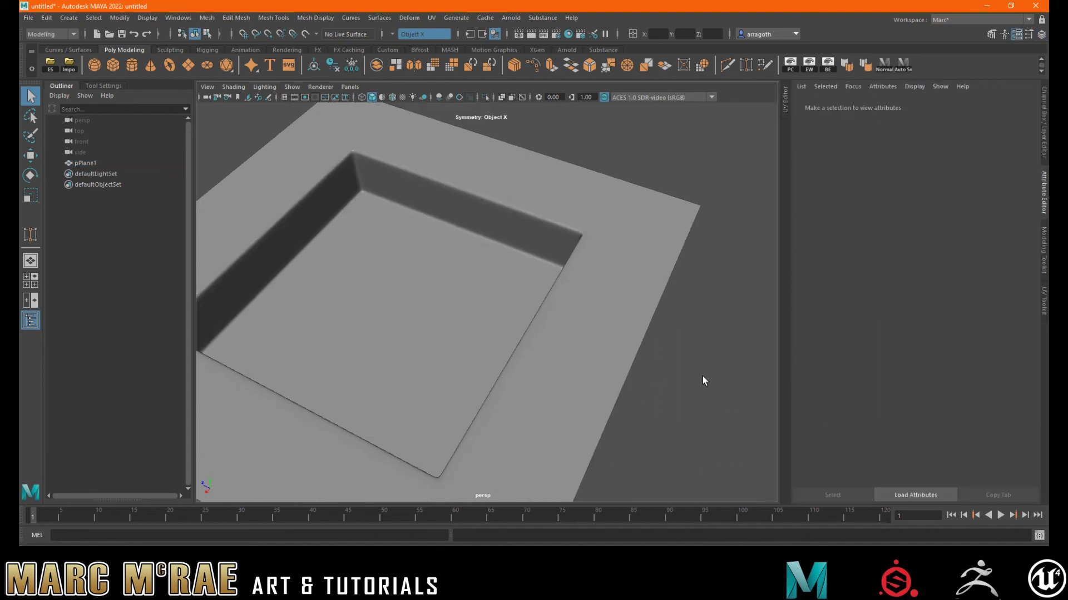
- Examine the recess walls and the diagonal edge flow at the welded corner in the unsmoothed mesh
{"action": "left_click_drag", "start_coordinate": [519, 348], "coordinate": [157, 357], "text": "alt"}
{"action": "left_click_drag", "start_coordinate": [157, 358], "coordinate": [386, 315], "text": "alt"}
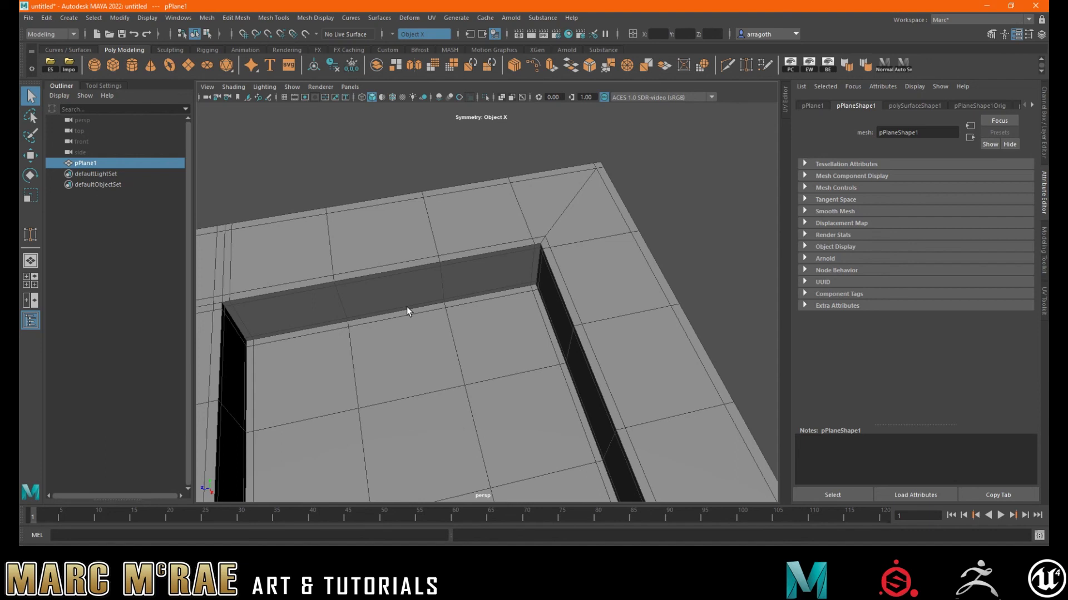
{"action": "left_click_drag", "start_coordinate": [572, 214], "coordinate": [555, 238], "text": "alt"}
{"action": "scroll", "coordinate": [555, 238], "scroll_direction": "up", "scroll_amount": 3}
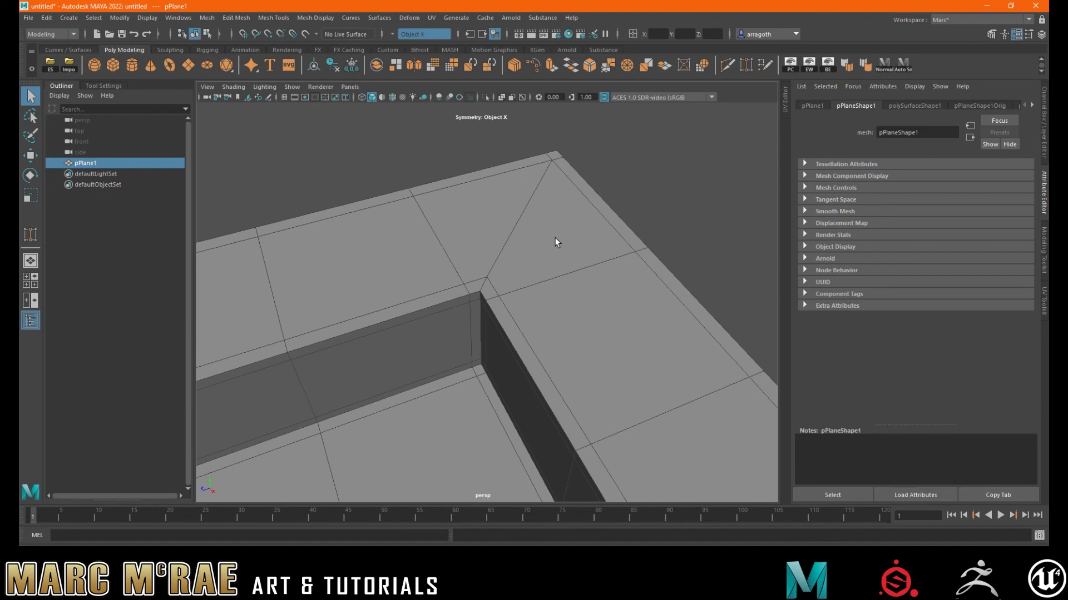